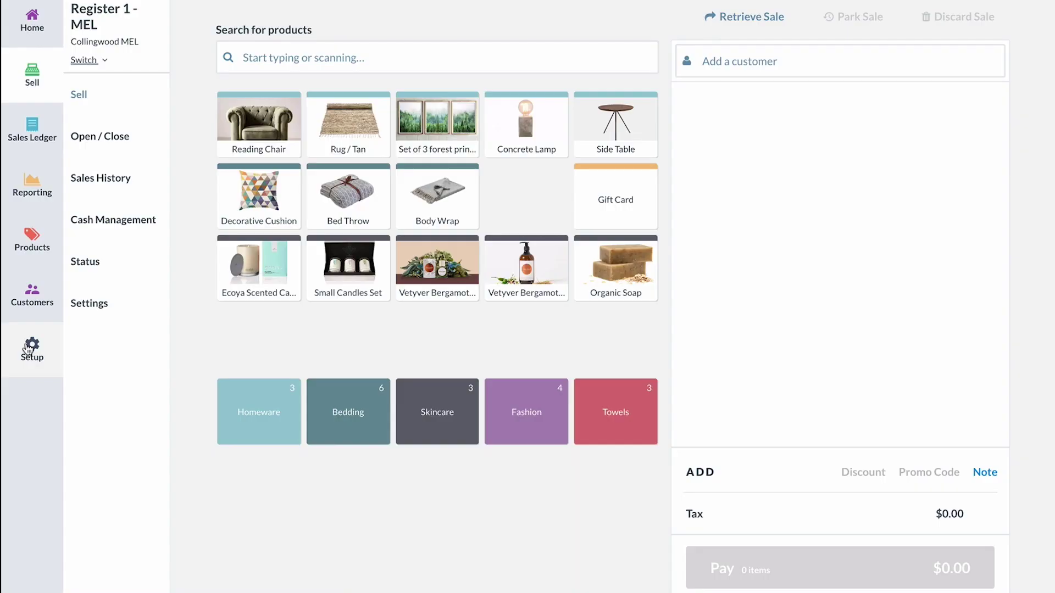
# Start the WooCommerce add-on connection from Setup > Add-ons and accept the beta notice
pyautogui.click(28, 348)
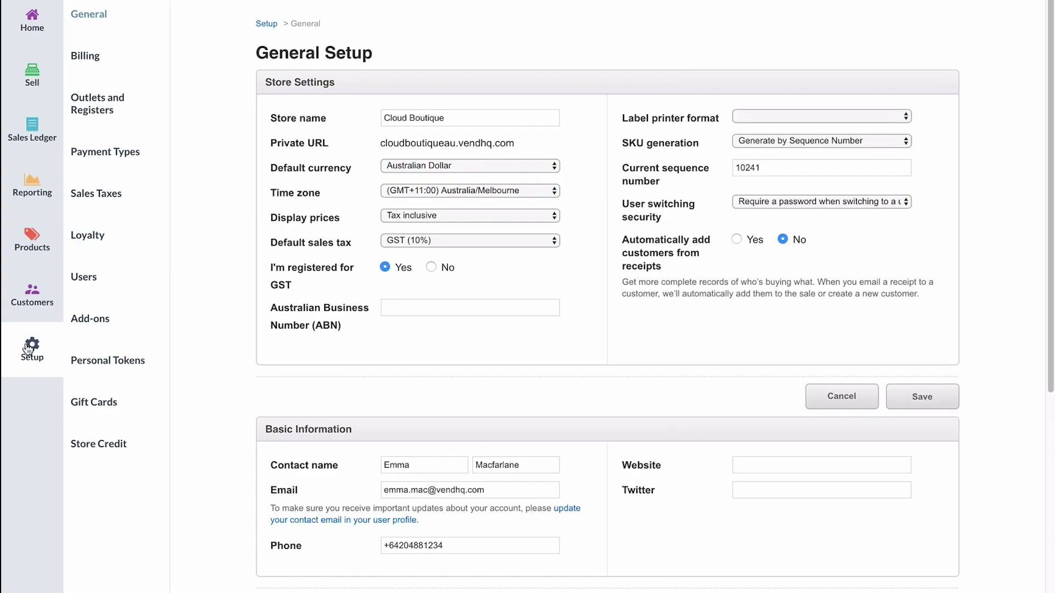
pyautogui.click(87, 319)
pyautogui.click(480, 523)
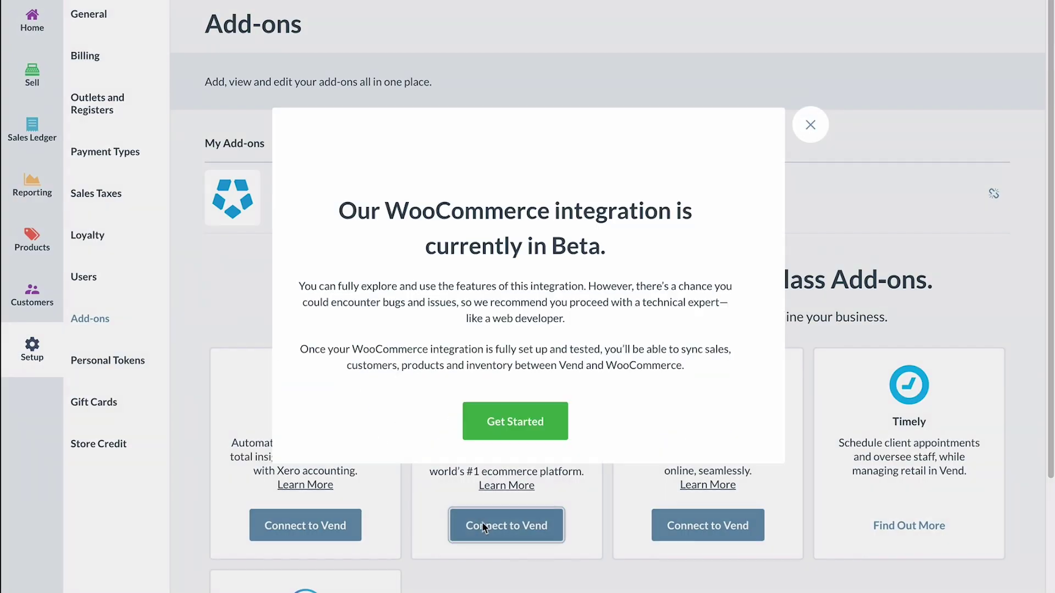
pyautogui.click(499, 450)
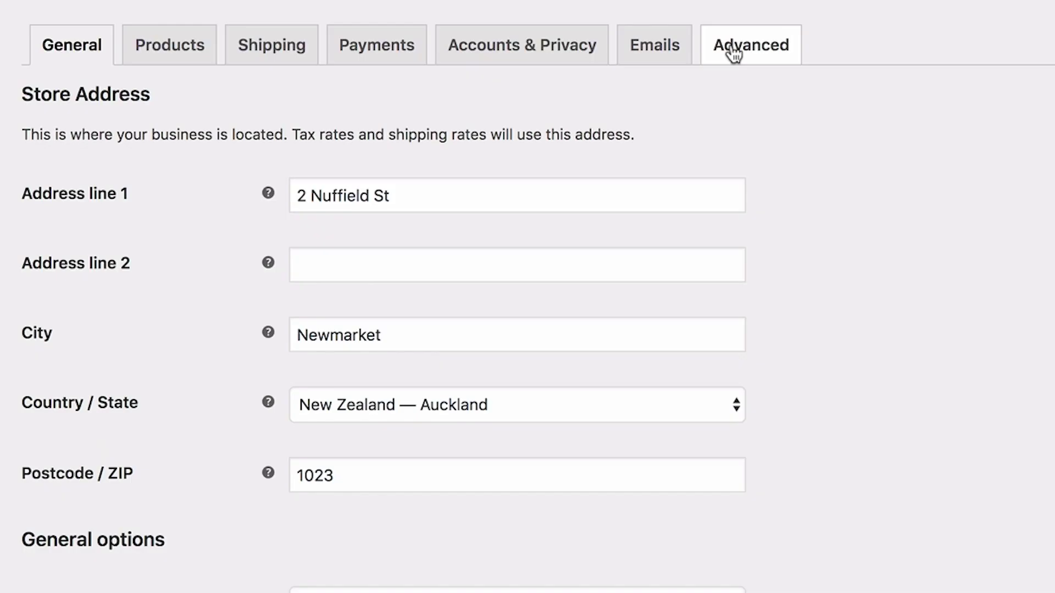
# Generate a WooCommerce REST API key described 'Vend' with Read/Write permissions
pyautogui.click(590, 113)
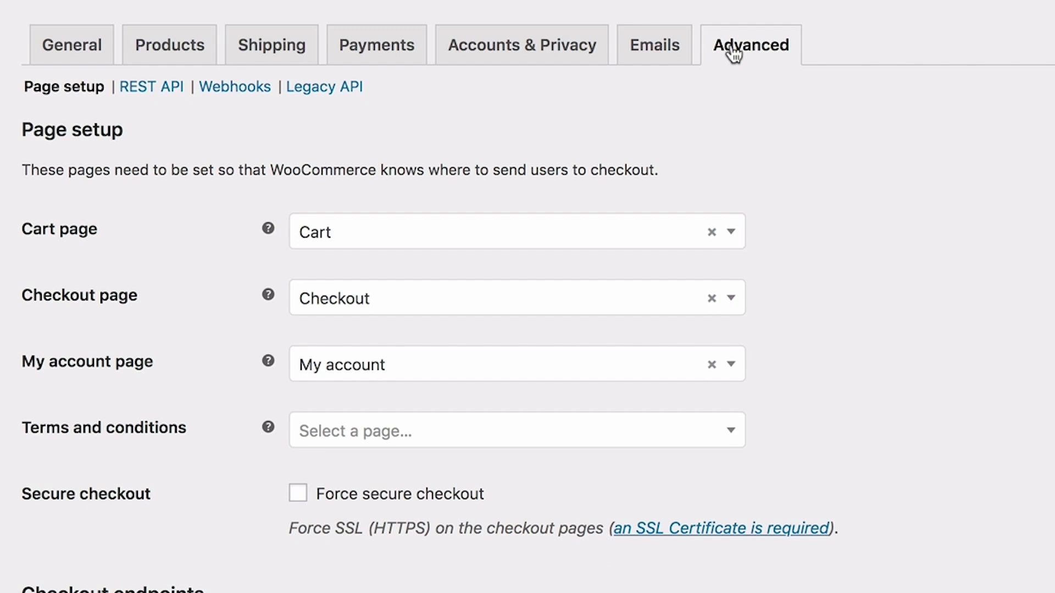
pyautogui.click(154, 87)
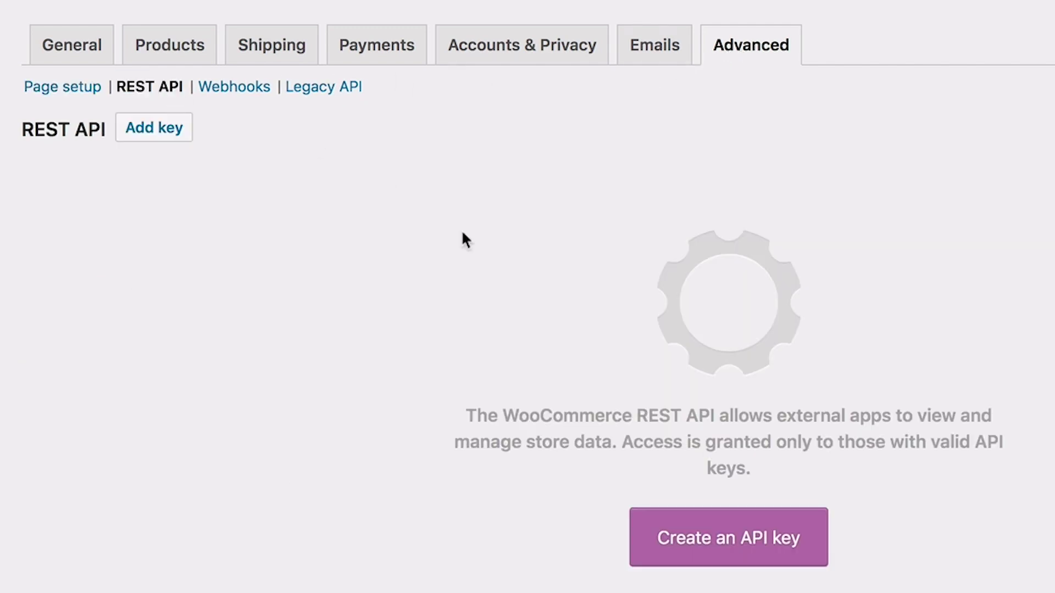
pyautogui.click(711, 561)
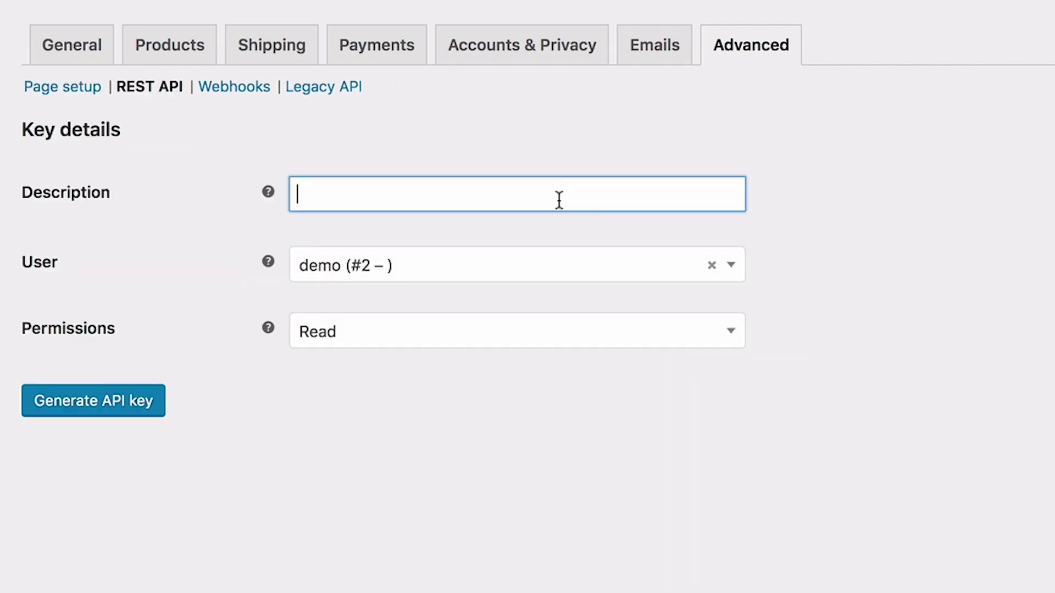
pyautogui.write('Vend')
pyautogui.click(533, 336)
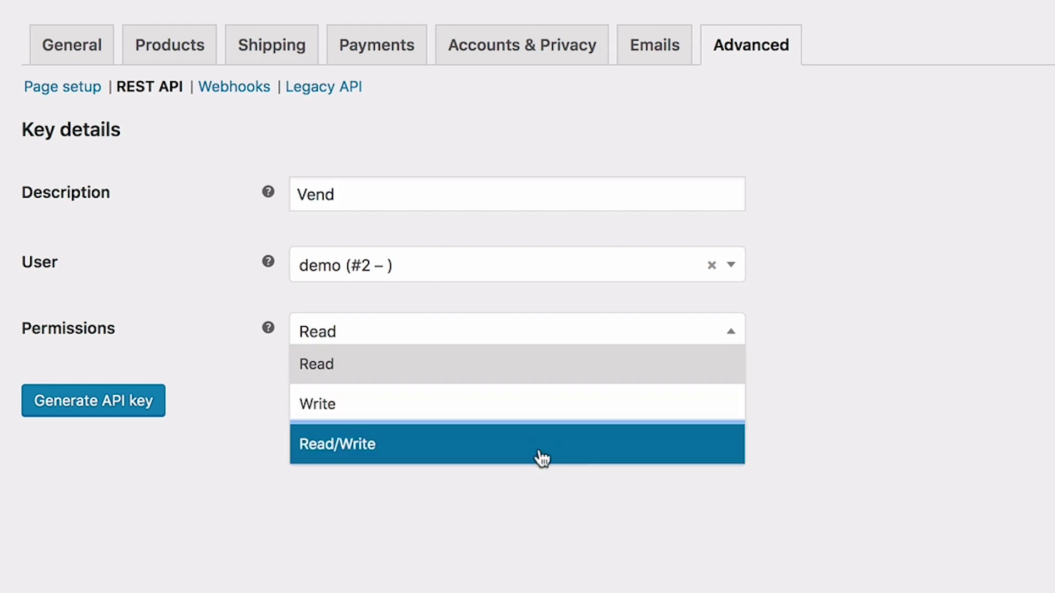
pyautogui.click(537, 448)
pyautogui.click(141, 411)
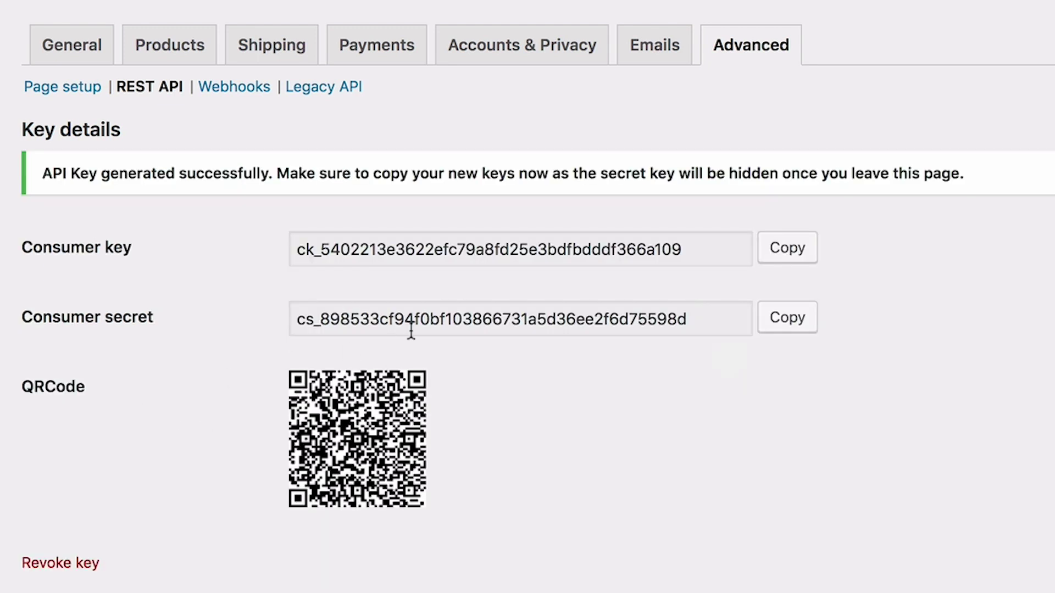
# Copy the new consumer key and consumer secret into Vend's WooCommerce Consumer Key and Consumer Secret fields
pyautogui.click(784, 261)
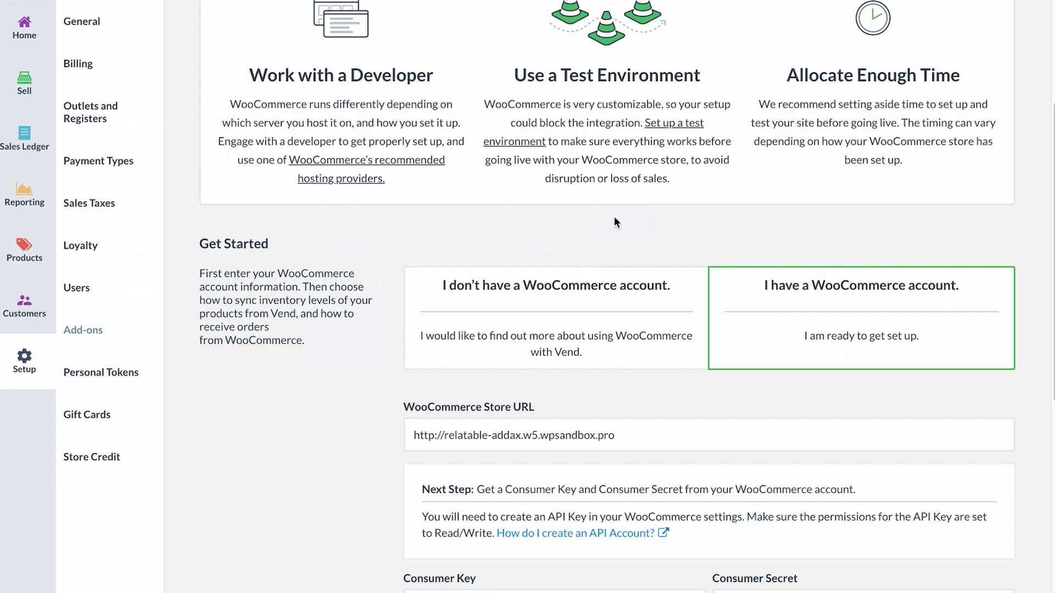
pyautogui.scroll(-8, 614, 216)
pyautogui.click(611, 232)
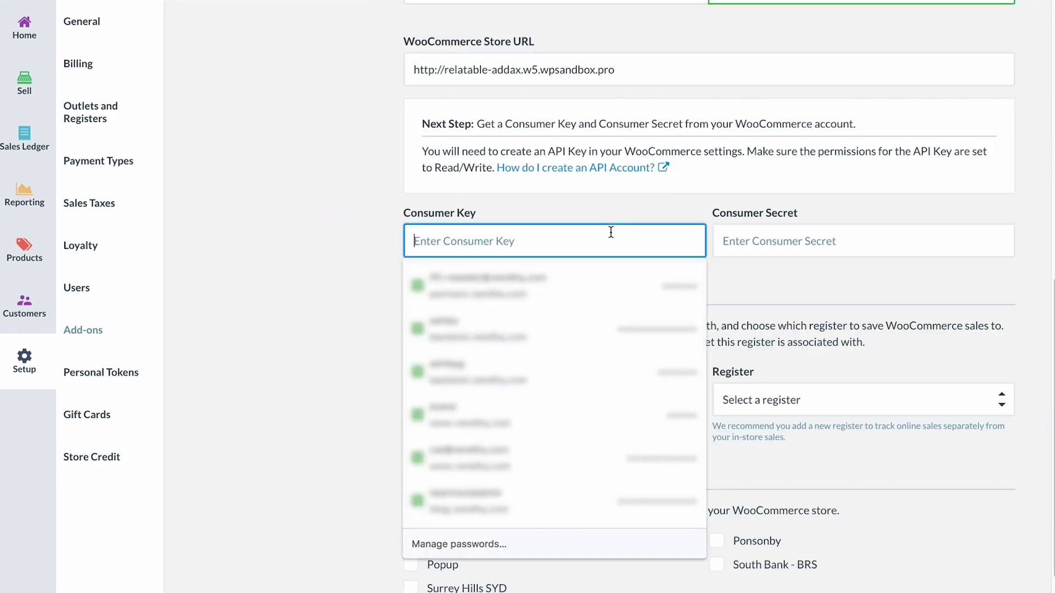
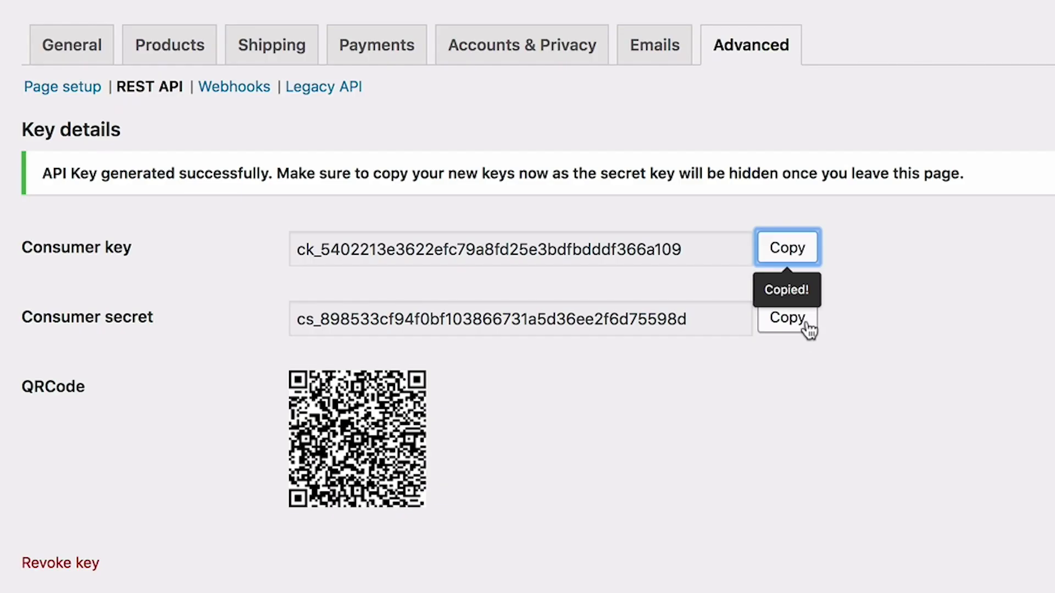
pyautogui.click(807, 328)
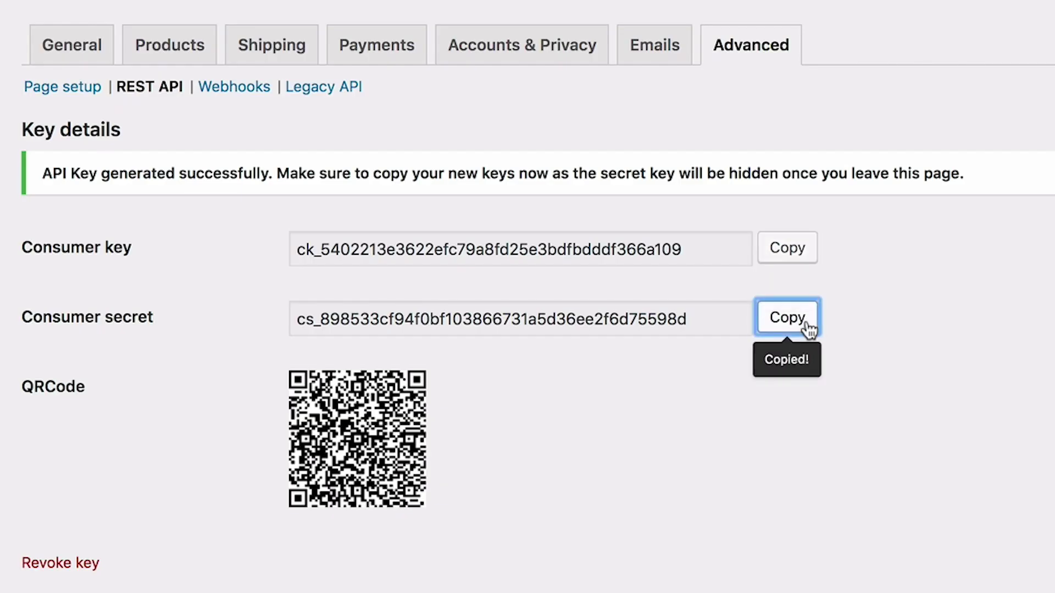
pyautogui.click(761, 369)
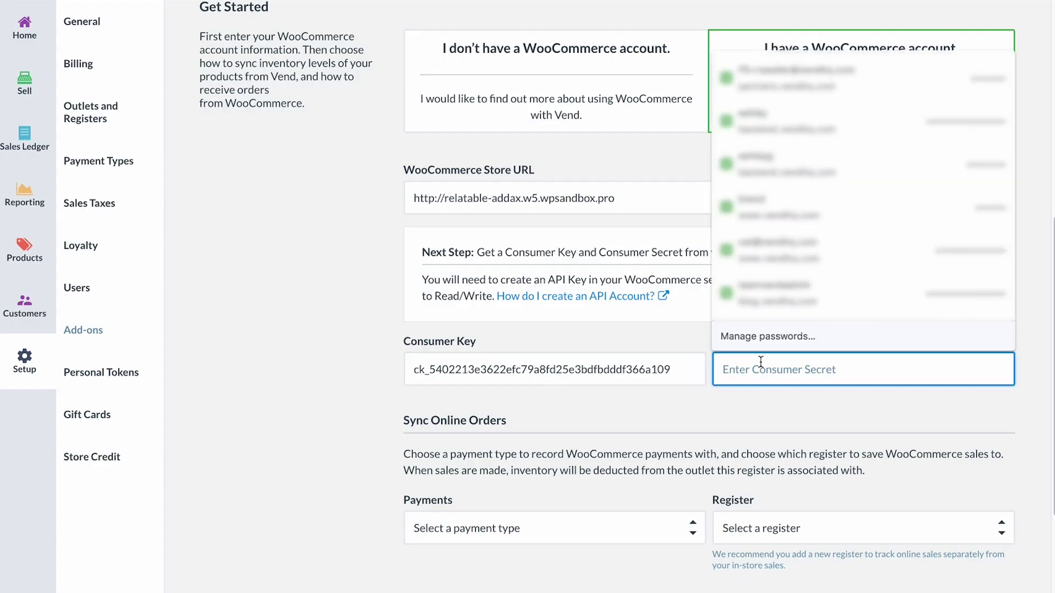
pyautogui.hotkey('ctrl', 'v')
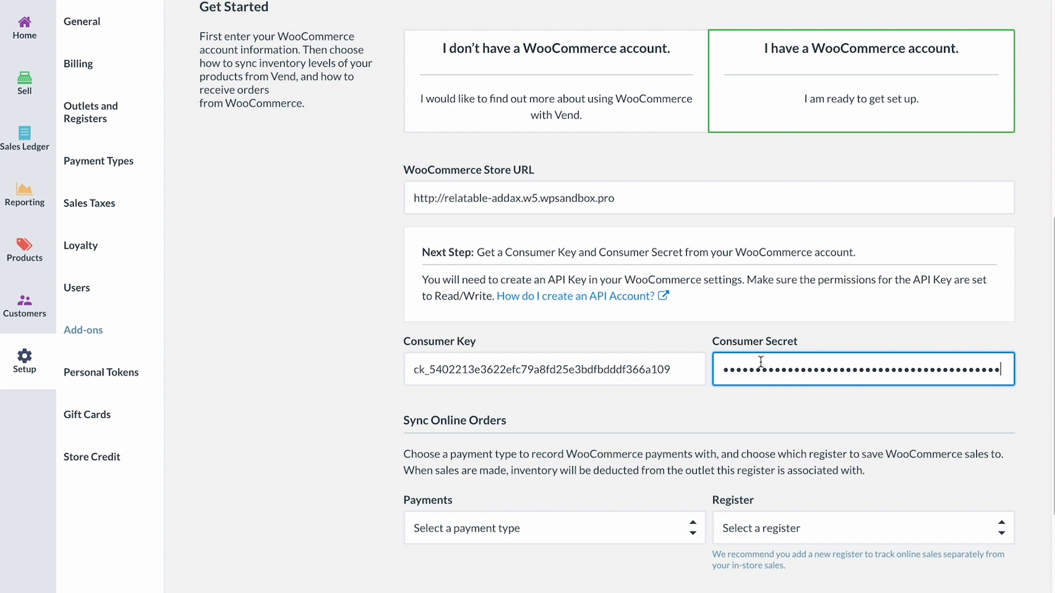
# Sync inventory from Collingwood MEL, Surrey Hills SYD, Ponsonby and South Bank - BRS
pyautogui.click(765, 409)
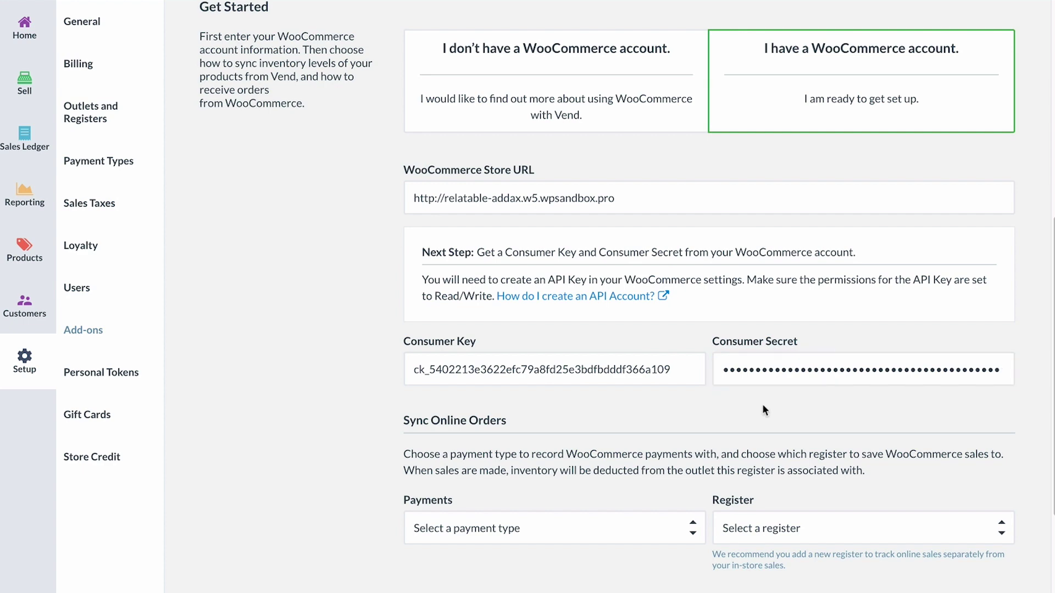
pyautogui.scroll(-3, 765, 409)
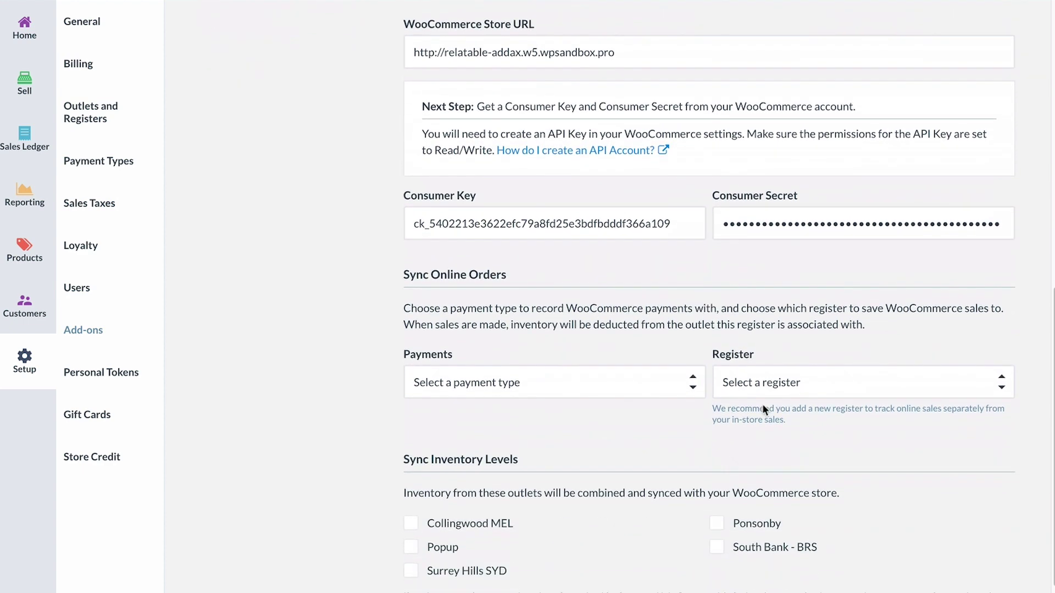
pyautogui.scroll(-1, 764, 407)
pyautogui.click(451, 449)
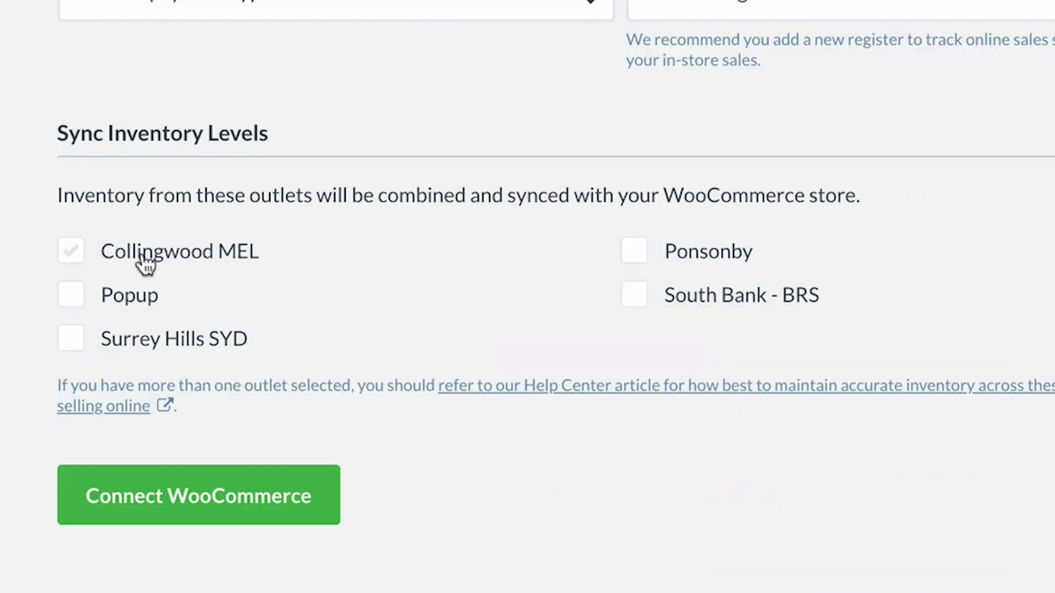
pyautogui.click(134, 345)
pyautogui.click(693, 261)
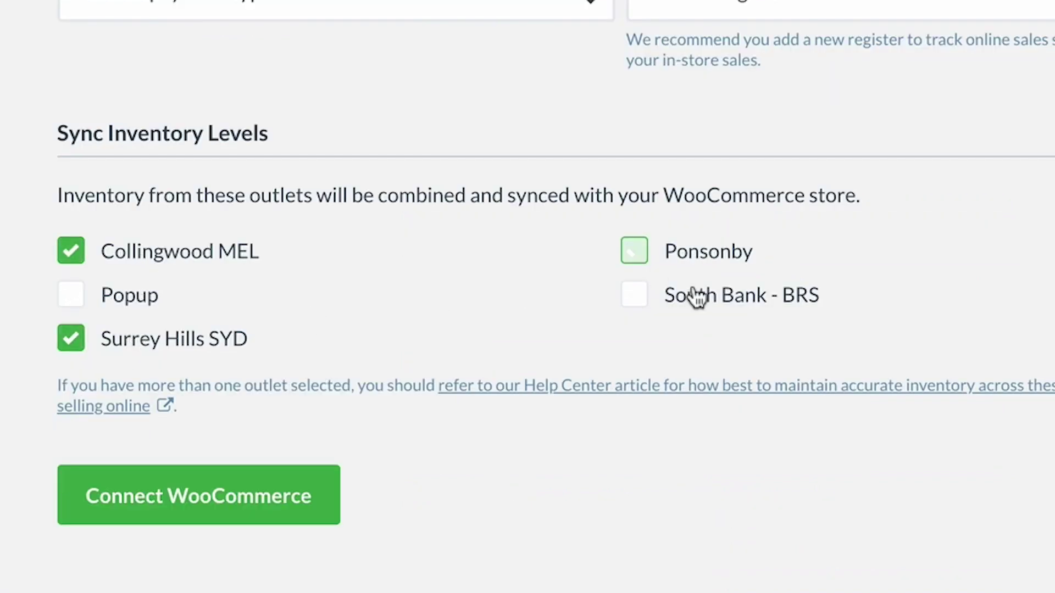
pyautogui.click(697, 299)
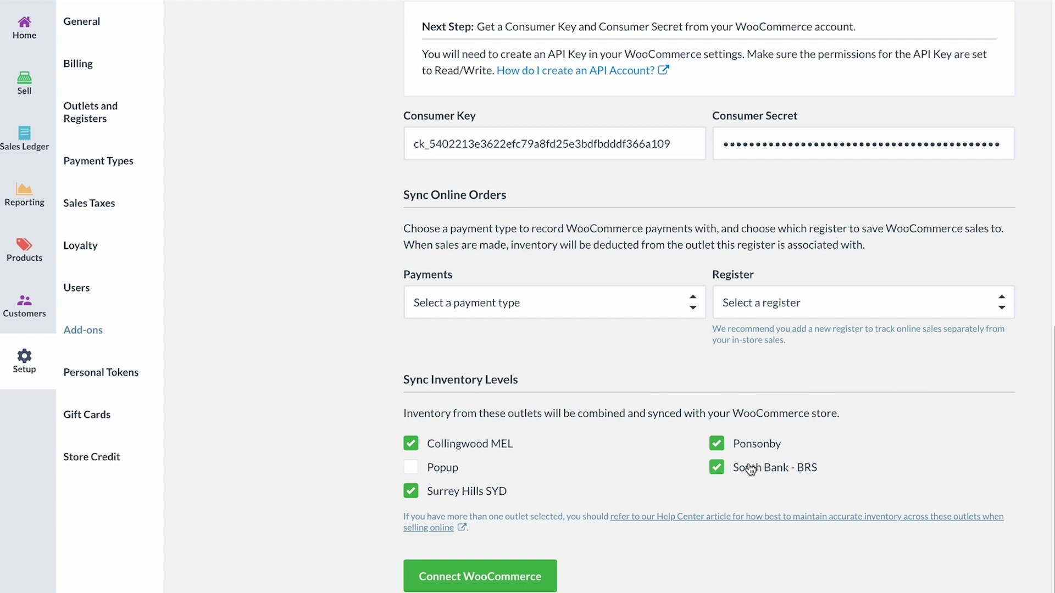
# Save online orders to the Ecommerce Sales register with Ecommerce Payments as payment type
pyautogui.click(799, 306)
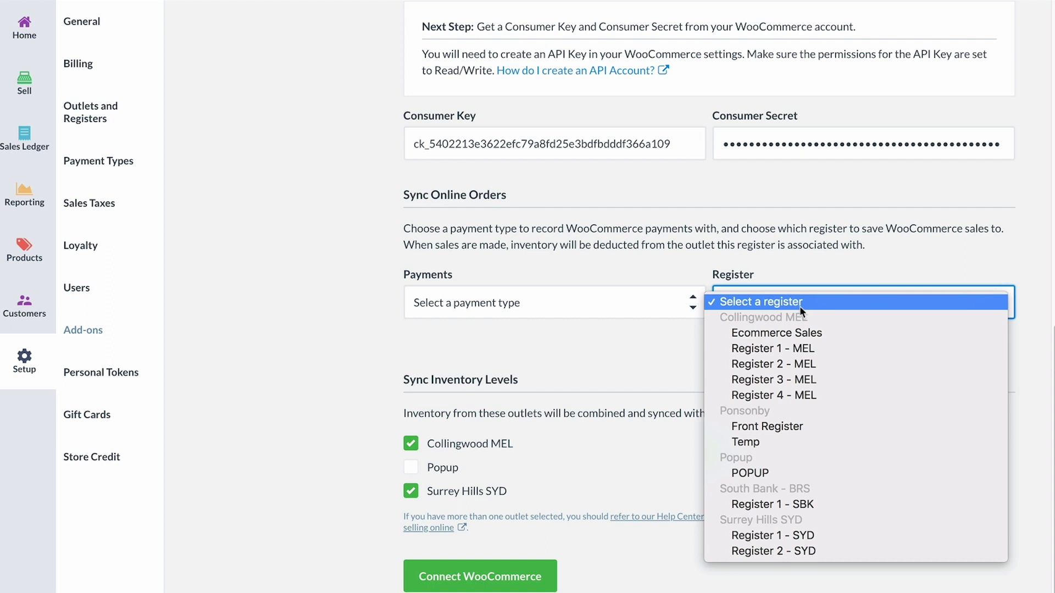
pyautogui.click(800, 333)
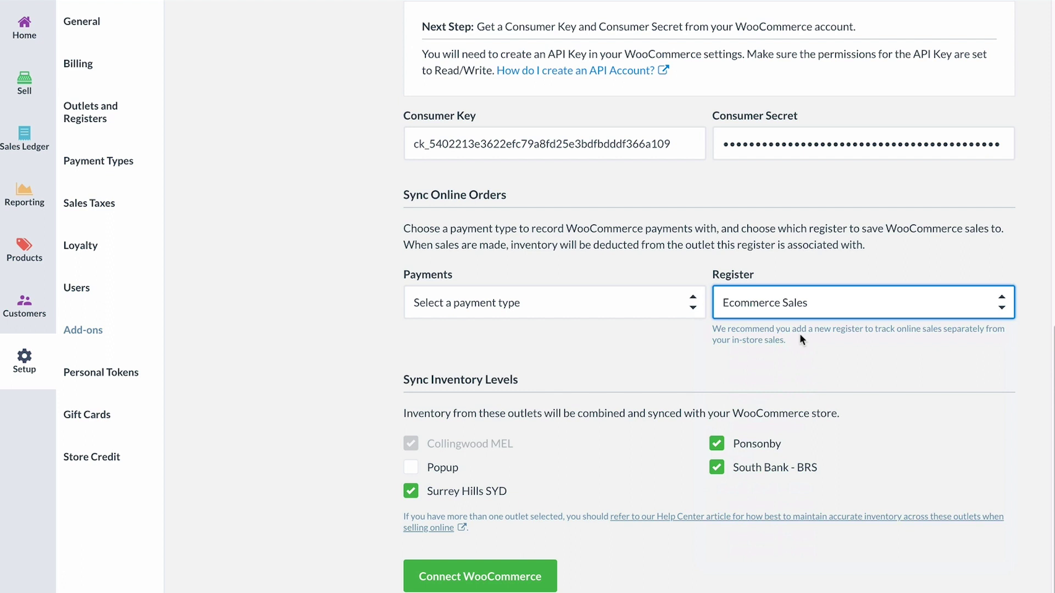
pyautogui.click(674, 305)
pyautogui.click(675, 365)
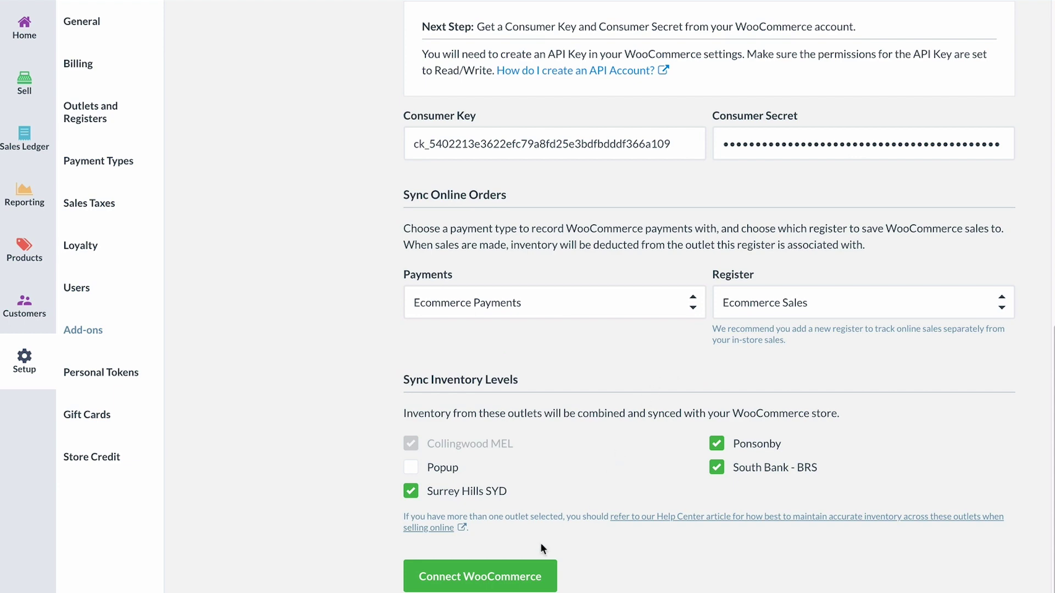
# Connect WooCommerce and review the overview's Import Orders and Publish Products sections
pyautogui.click(516, 573)
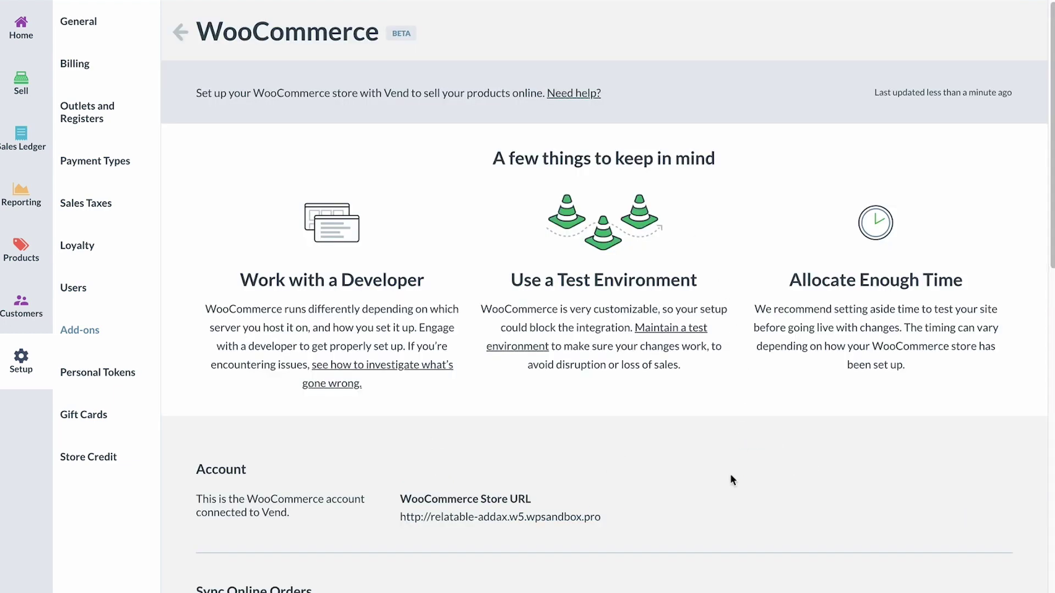
pyautogui.scroll(-8, 731, 475)
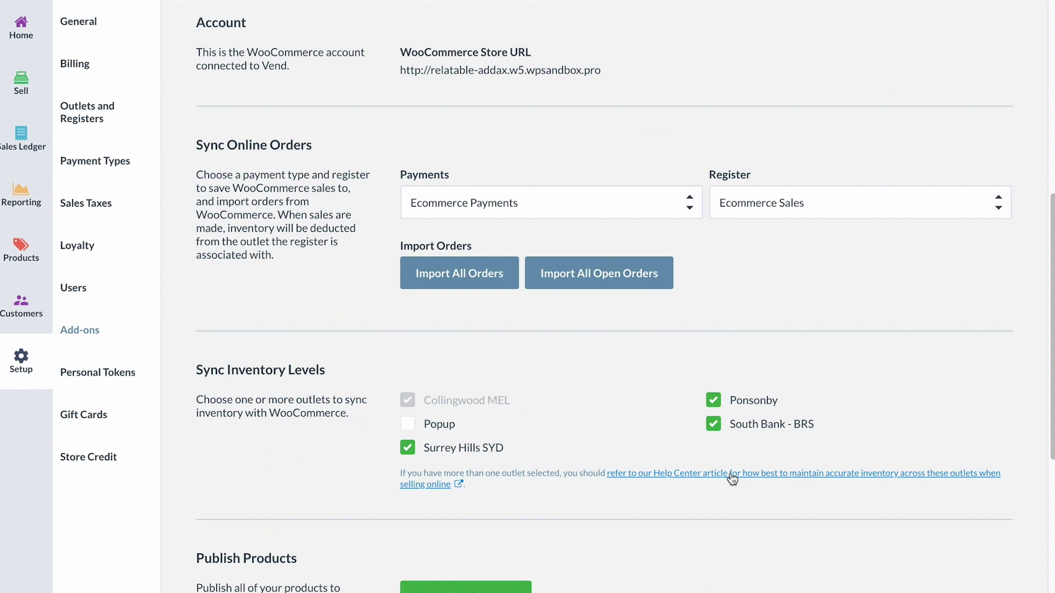
pyautogui.scroll(-3, 732, 478)
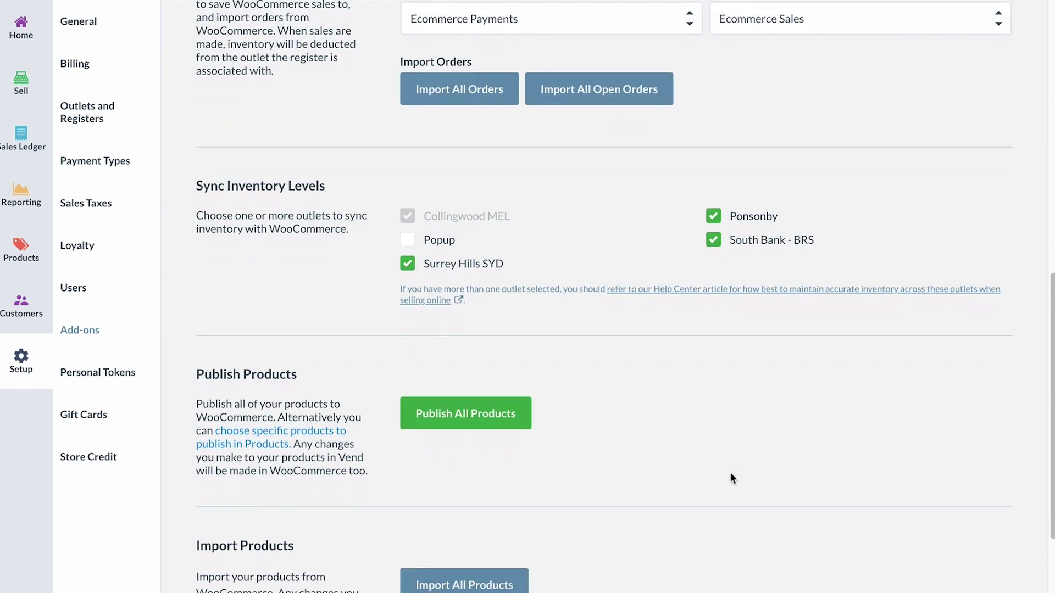
pyautogui.scroll(-1, 732, 476)
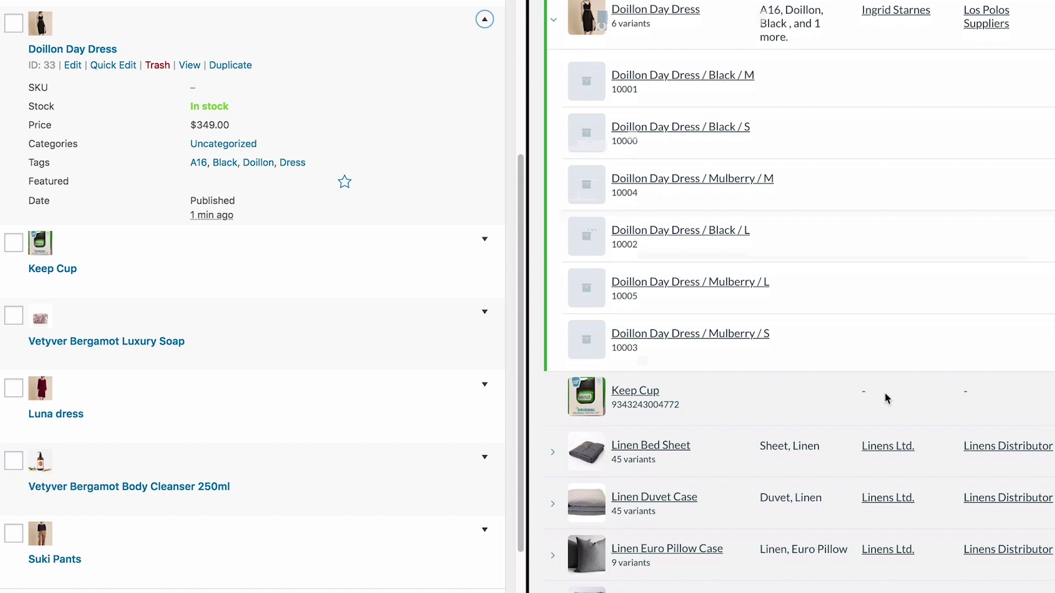
pyautogui.scroll(-6, 885, 392)
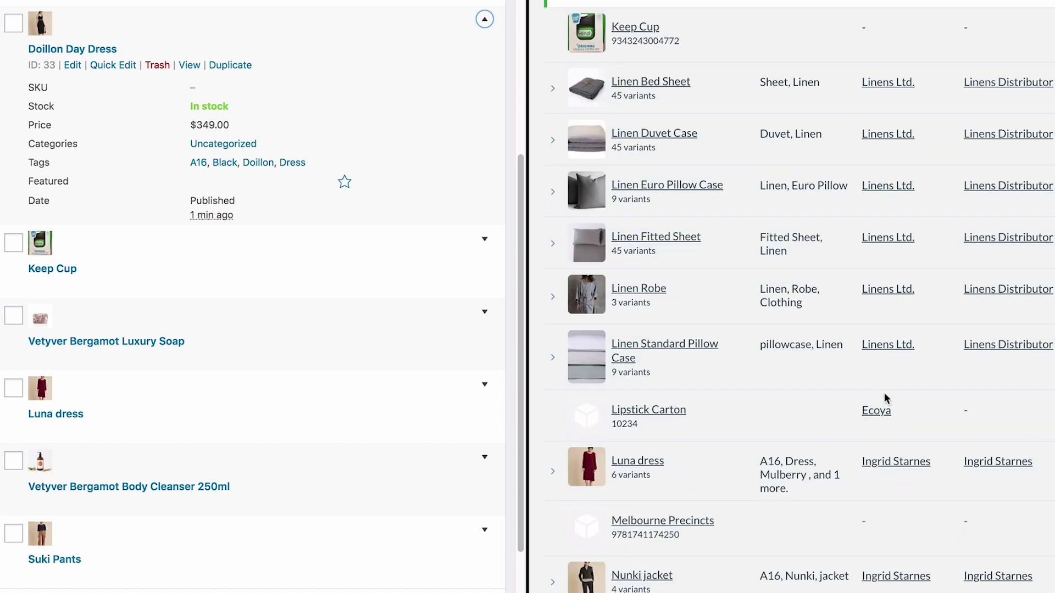
pyautogui.scroll(-1, 289, 343)
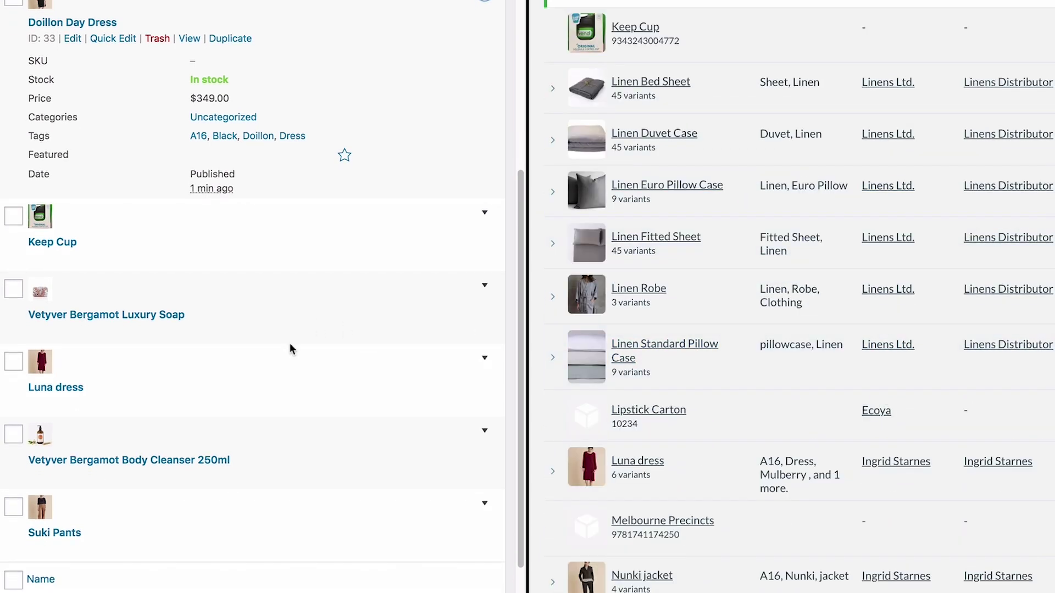
pyautogui.scroll(2, 289, 343)
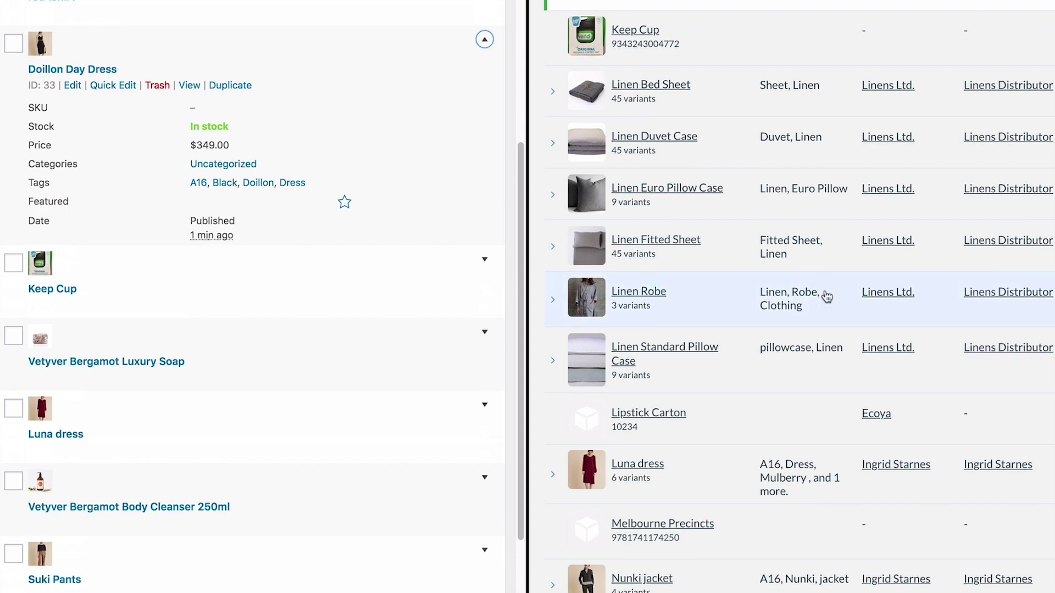
pyautogui.scroll(5, 827, 296)
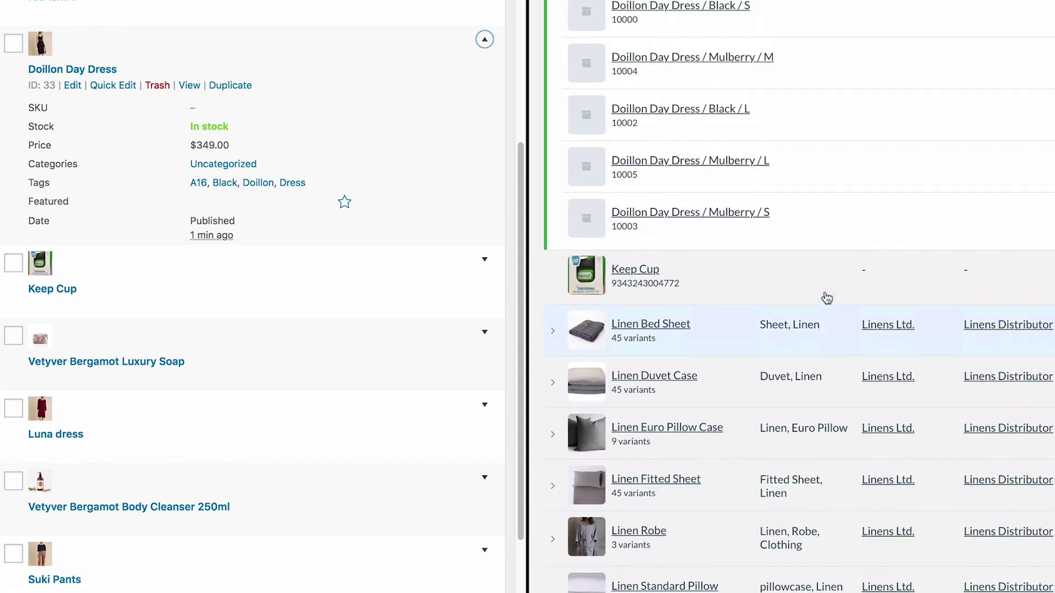
pyautogui.scroll(3, 824, 297)
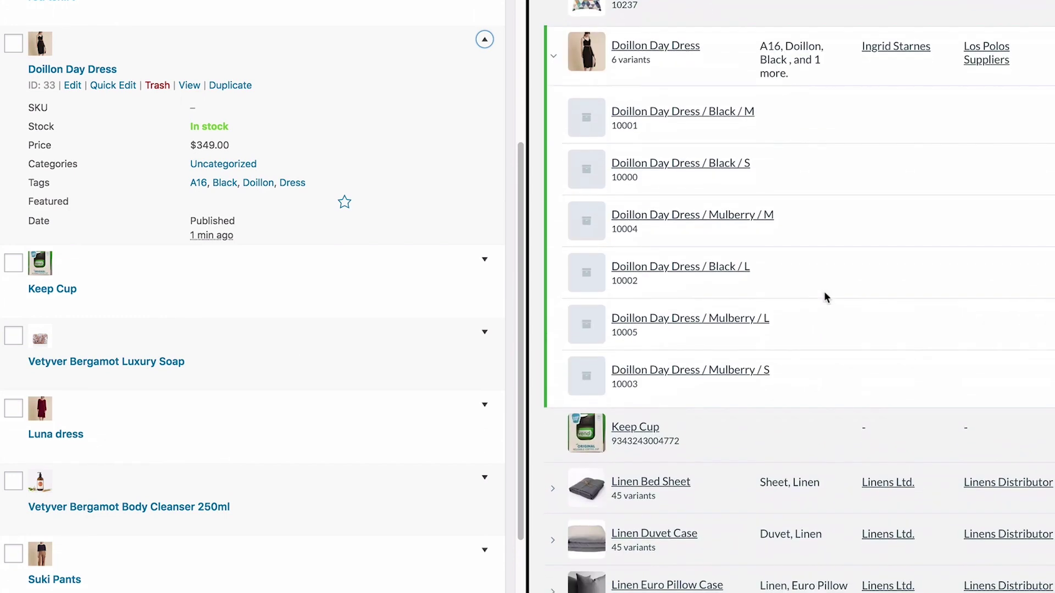
pyautogui.scroll(-1, 824, 297)
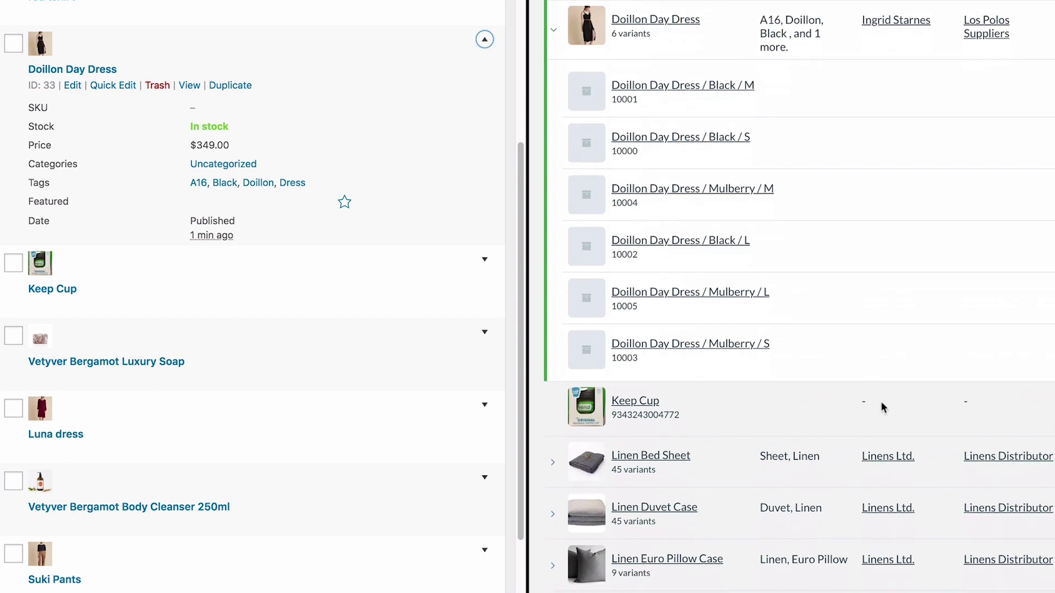
pyautogui.scroll(-1, 163, 332)
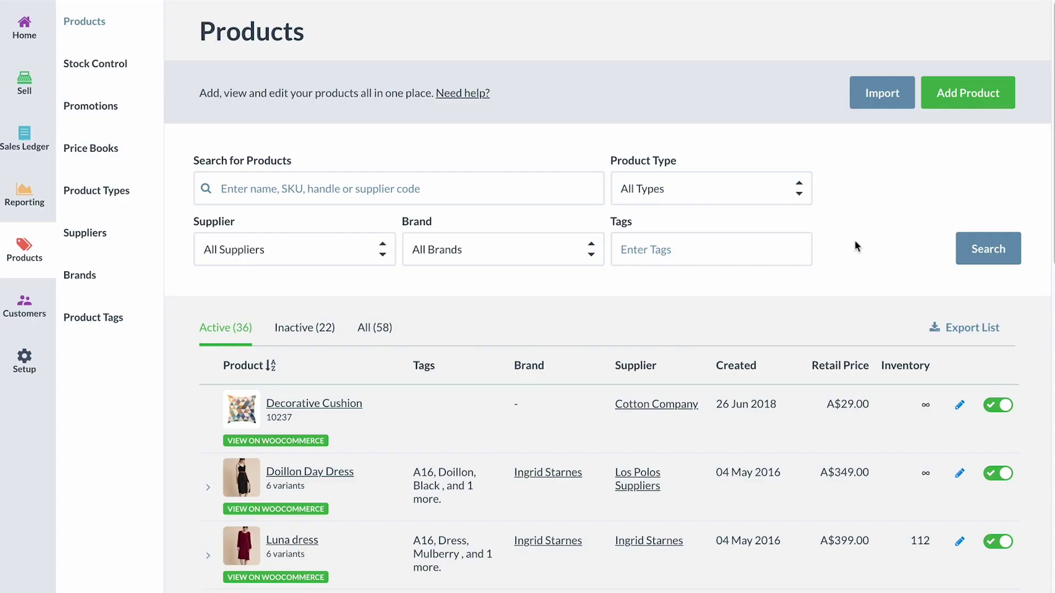
# Review Luna dress's six Mulberry and Embossed Ink variants in S, M, L, then save it
pyautogui.scroll(-3, 855, 242)
pyautogui.scroll(-5, 855, 242)
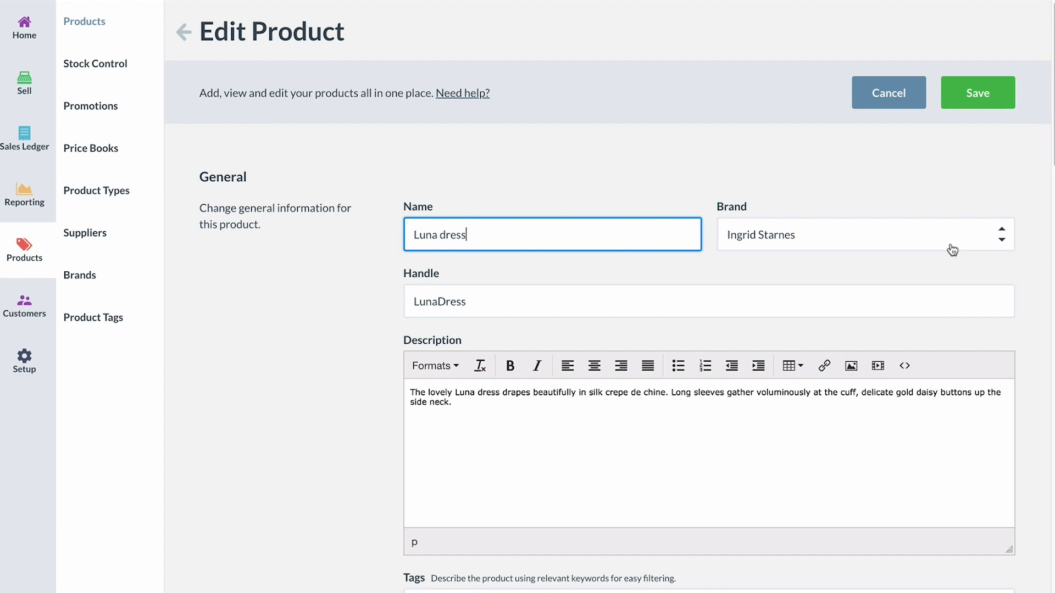
pyautogui.scroll(-8, 953, 250)
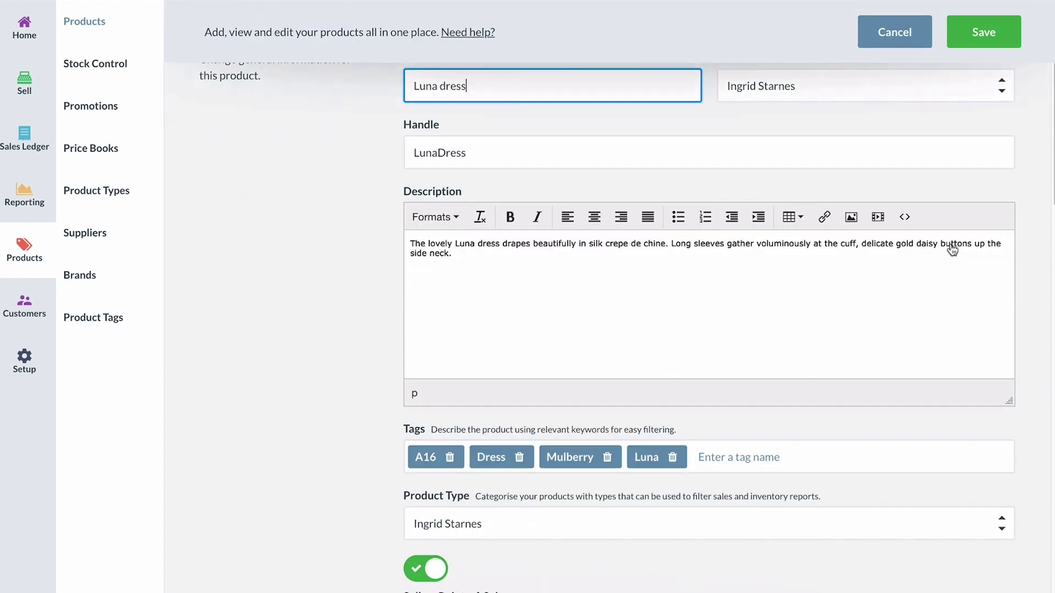
pyautogui.scroll(-8, 953, 250)
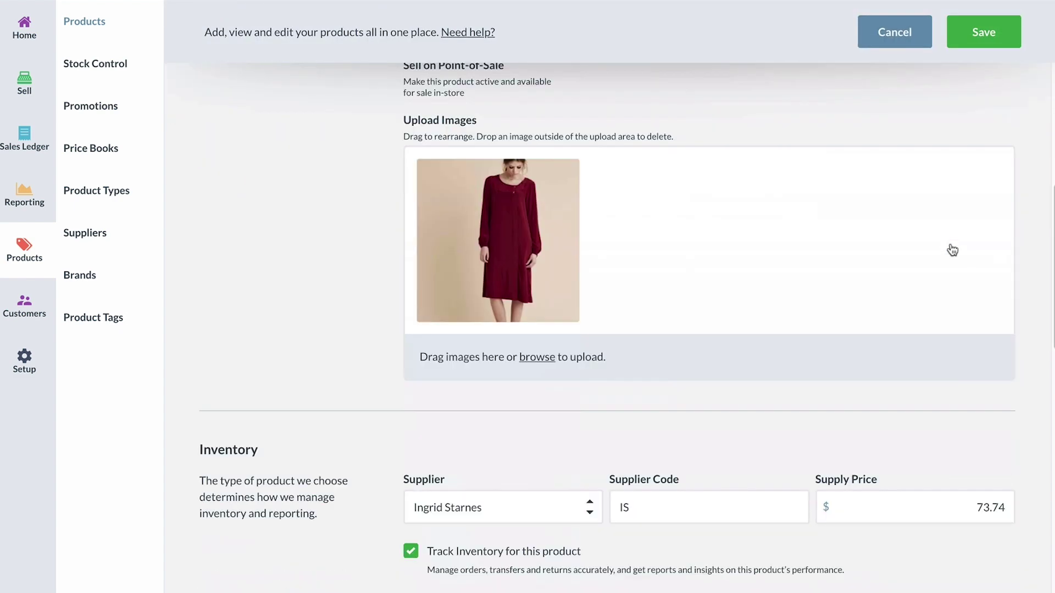
pyautogui.scroll(-10, 953, 250)
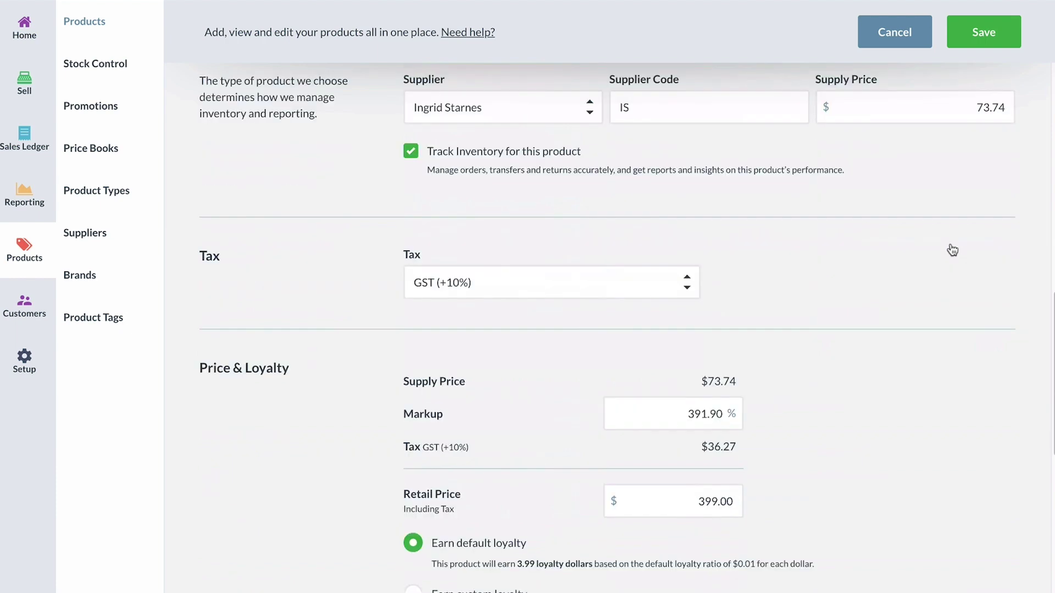
pyautogui.scroll(-5, 952, 250)
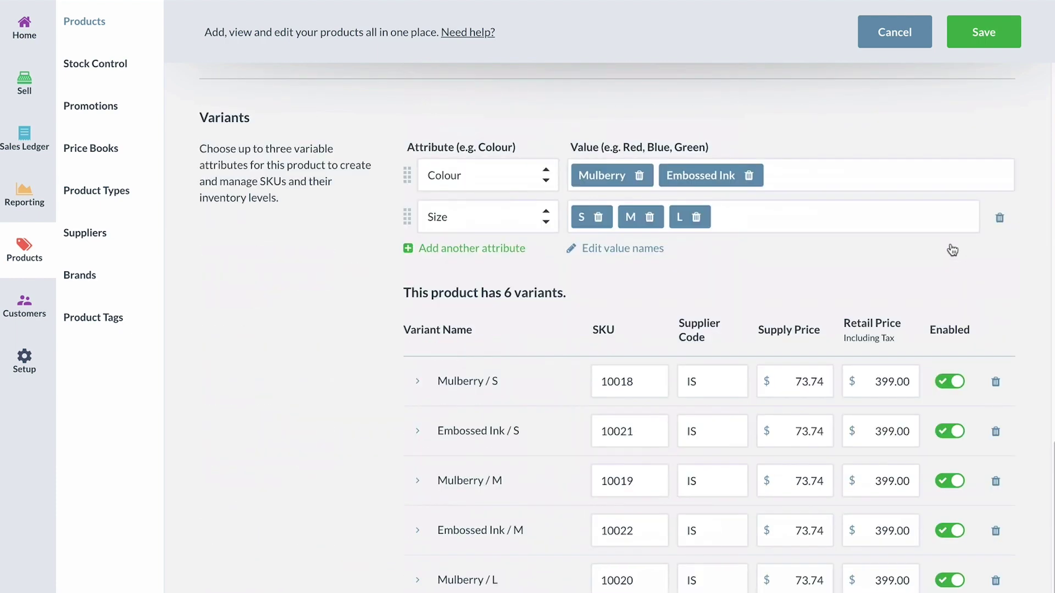
pyautogui.scroll(-2, 953, 250)
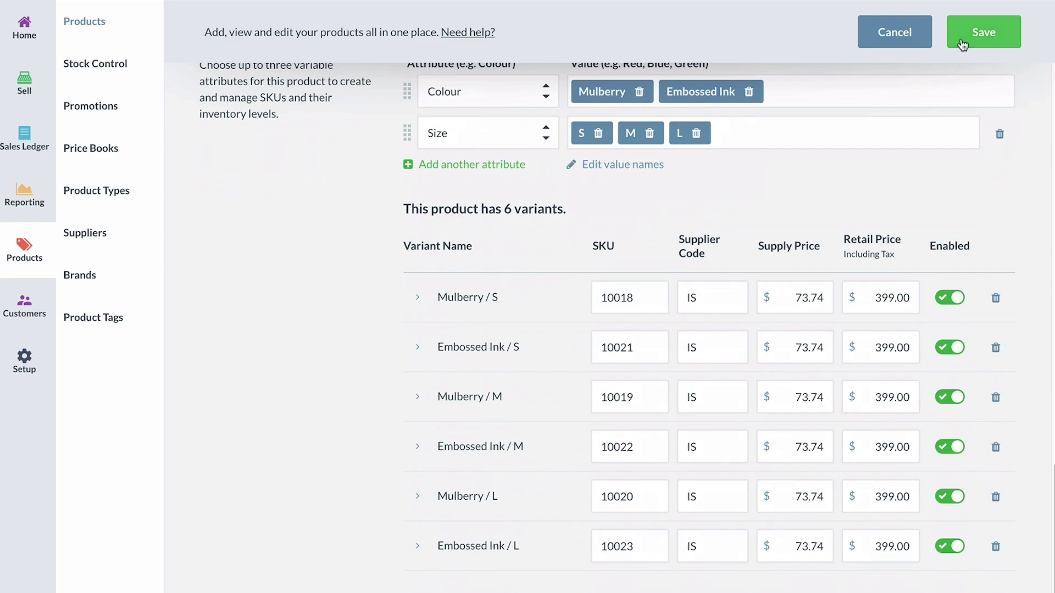
pyautogui.click(961, 44)
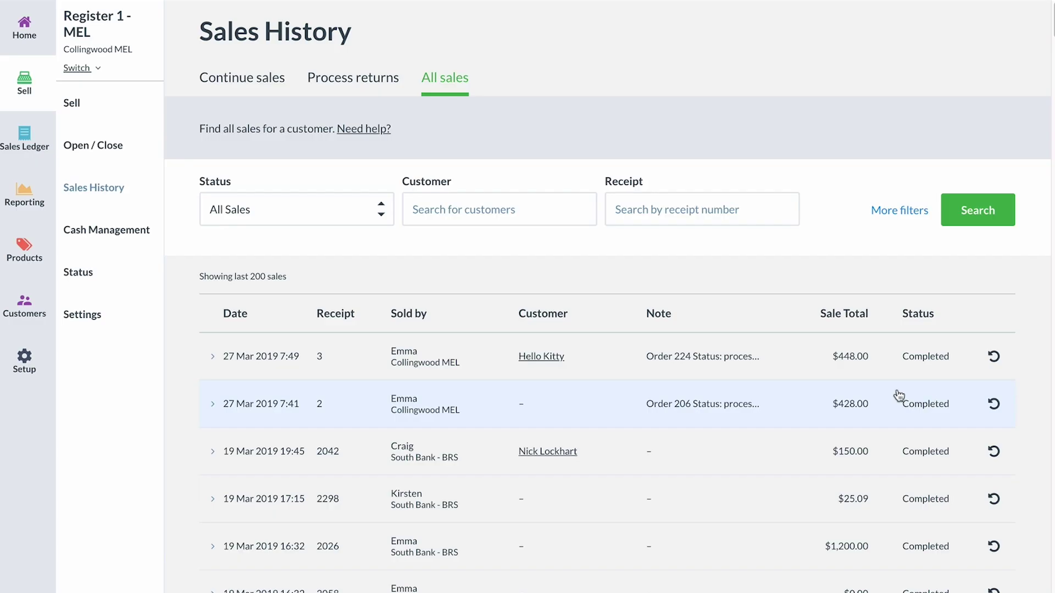
# Expand the Order 224 sale in Sales History to view its details
pyautogui.click(283, 367)
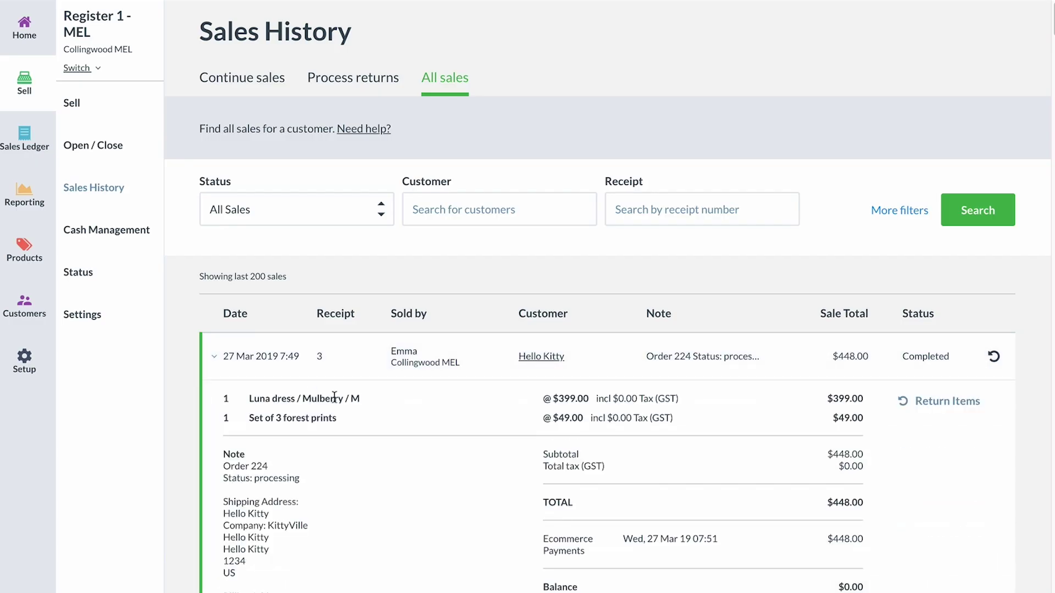
pyautogui.scroll(-3, 450, 545)
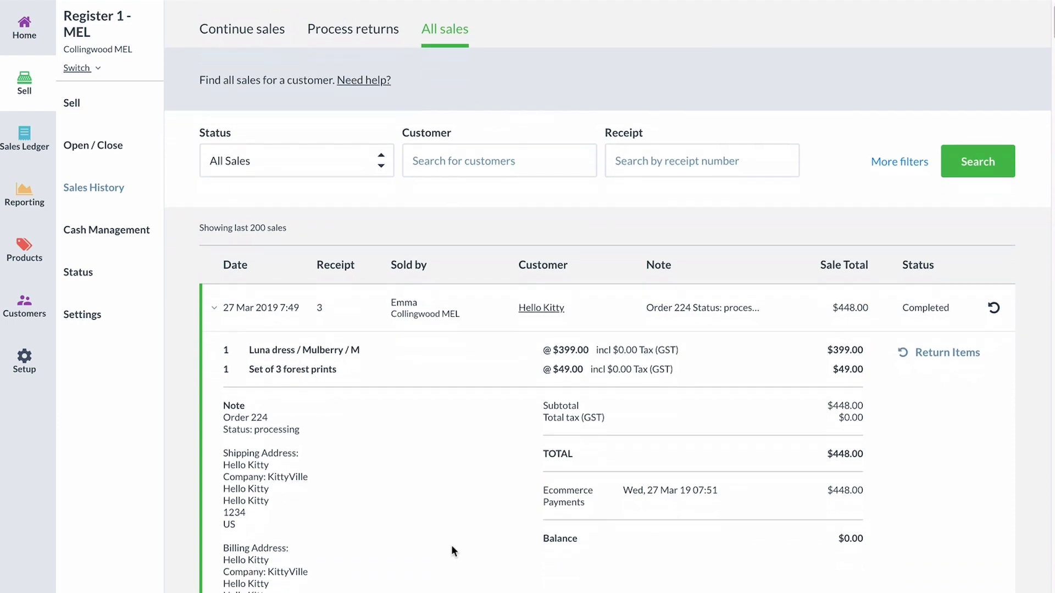
pyautogui.scroll(-3, 451, 545)
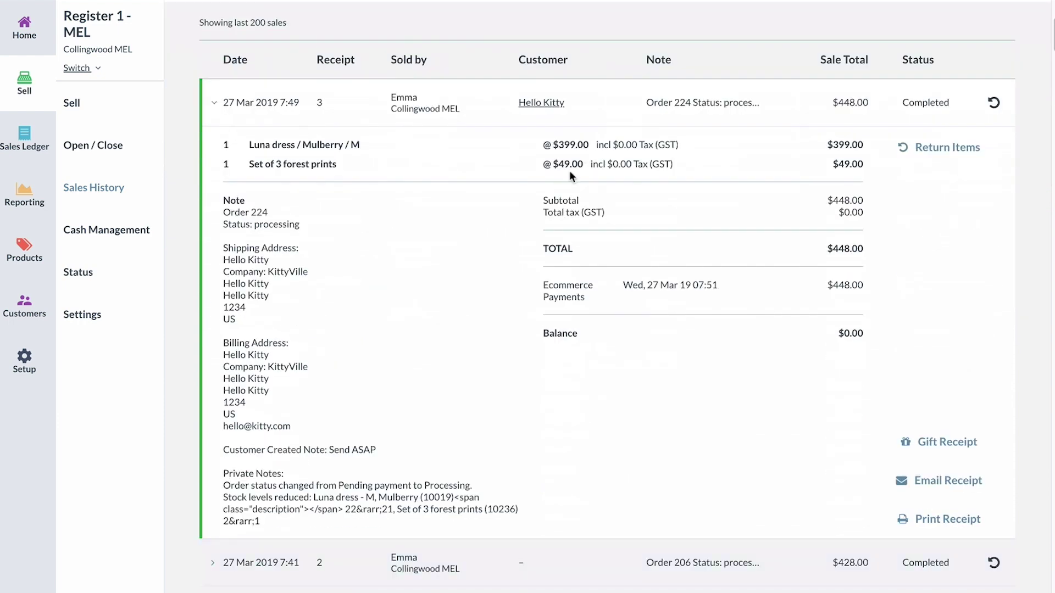
# List the web-order customer's 12 sales and expand Order 224 to check its items and Ecommerce payment
pyautogui.click(563, 113)
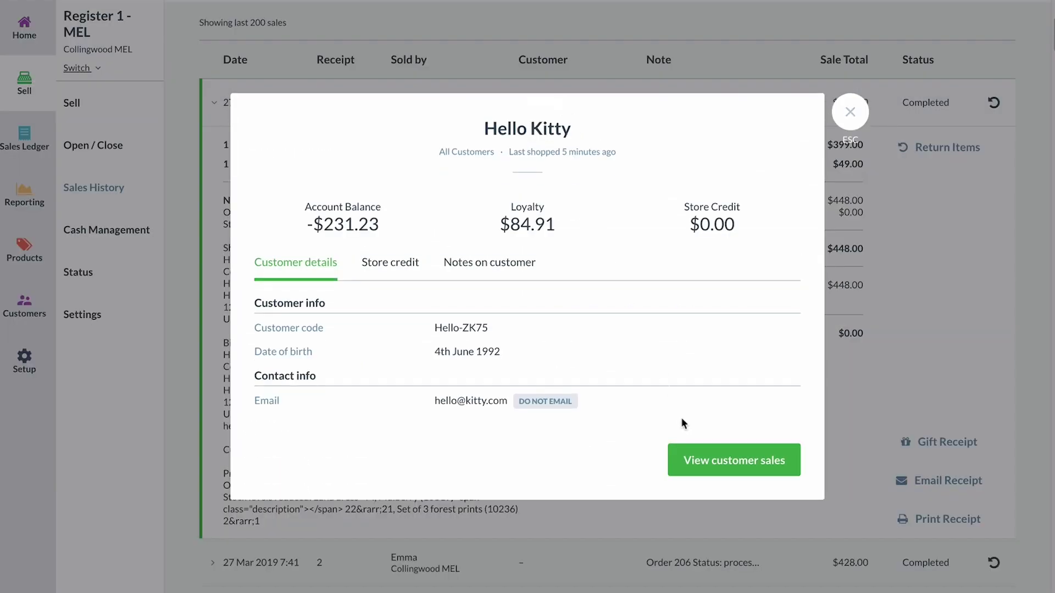
pyautogui.click(698, 463)
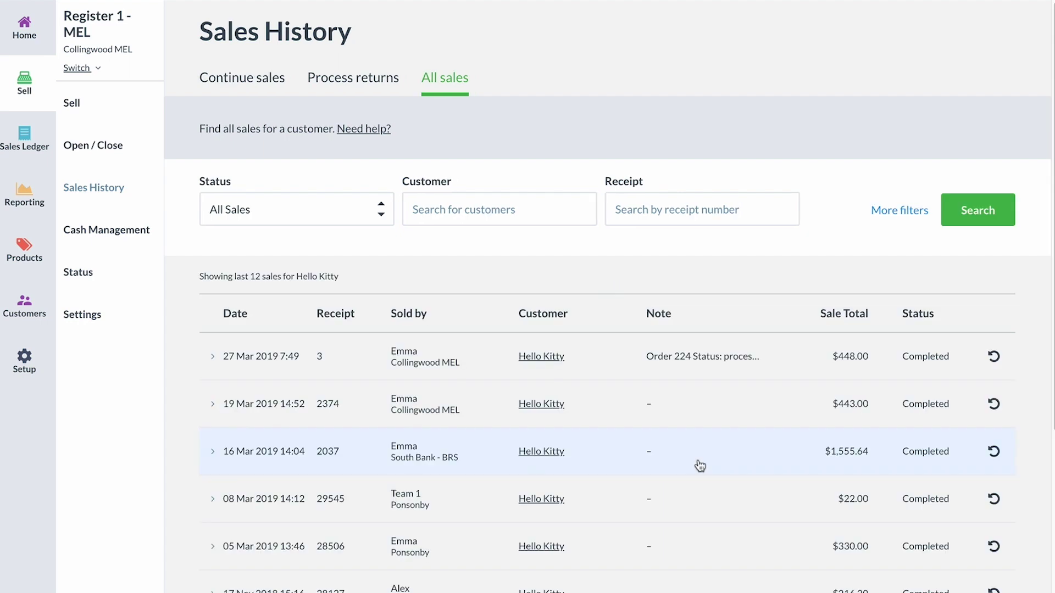
pyautogui.click(274, 367)
pyautogui.scroll(-4, 302, 496)
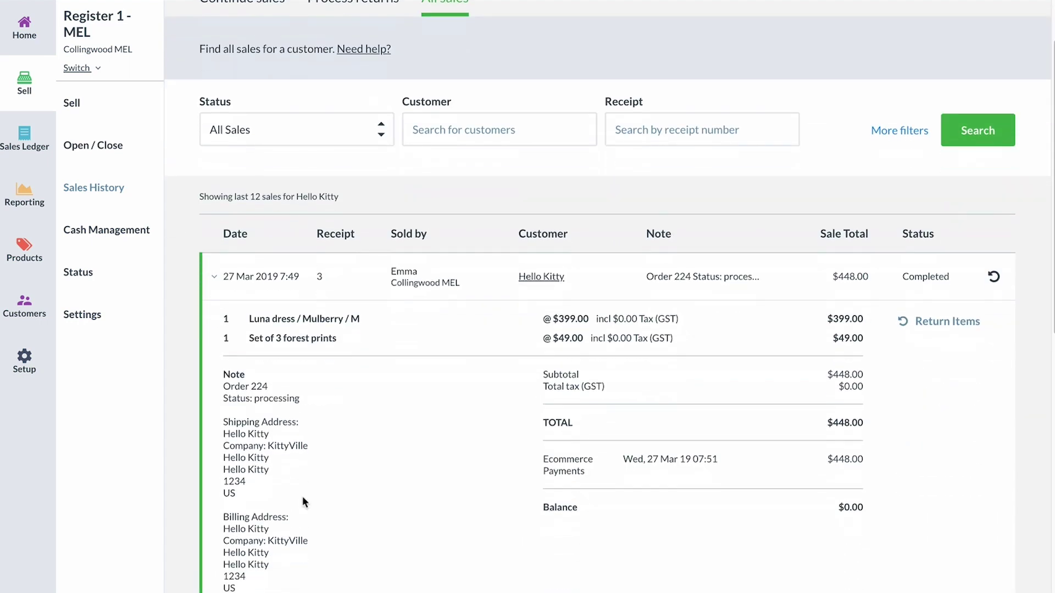
pyautogui.scroll(-1, 302, 496)
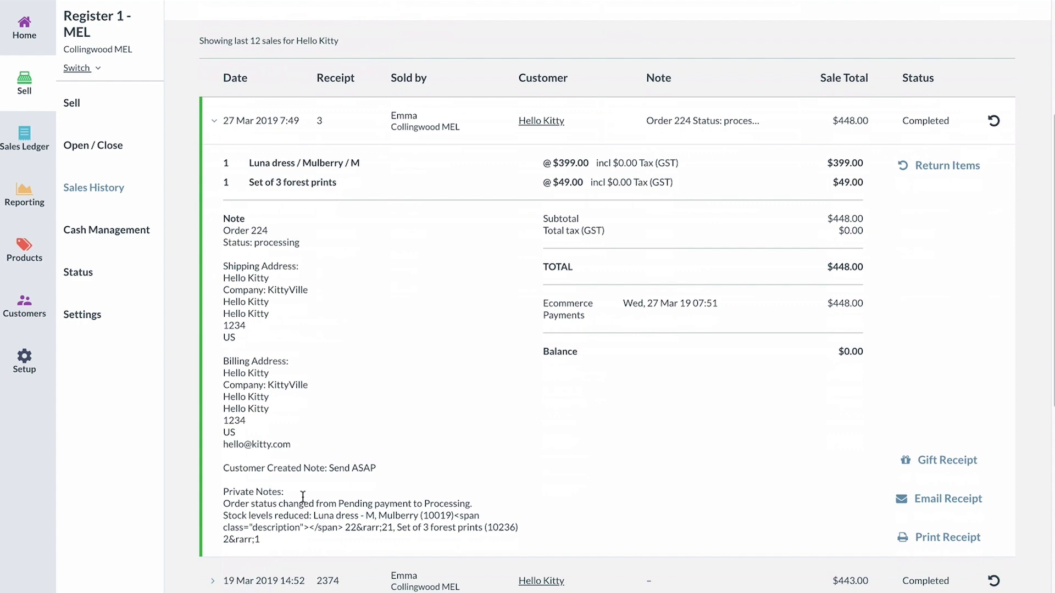
pyautogui.scroll(5, 302, 498)
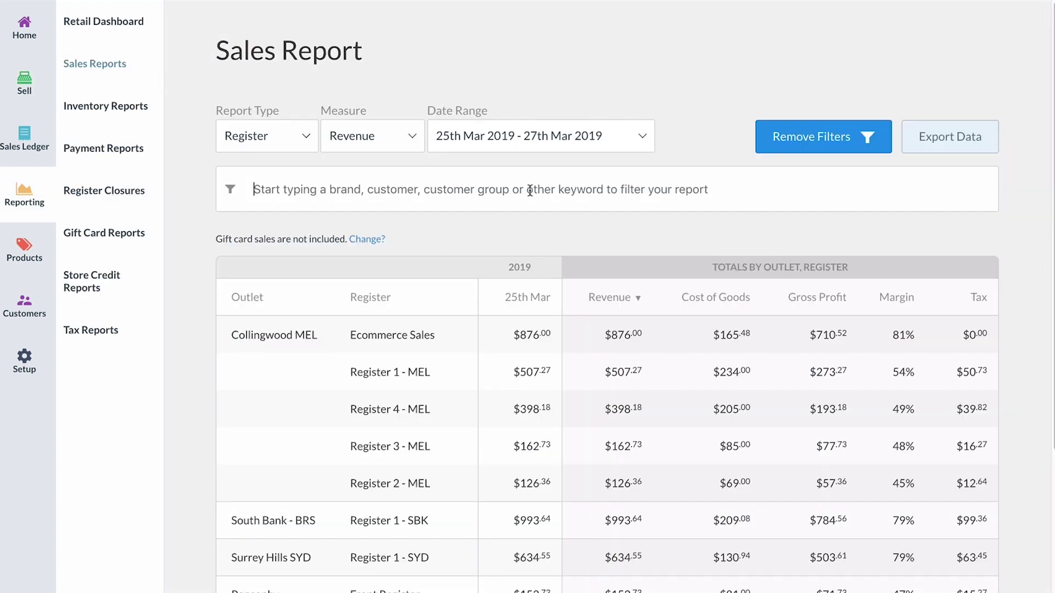
# Filter the 25–27 Mar 2019 sales report to the Ecommerce Sales register ($876), then clear the filter
pyautogui.write('Ec')
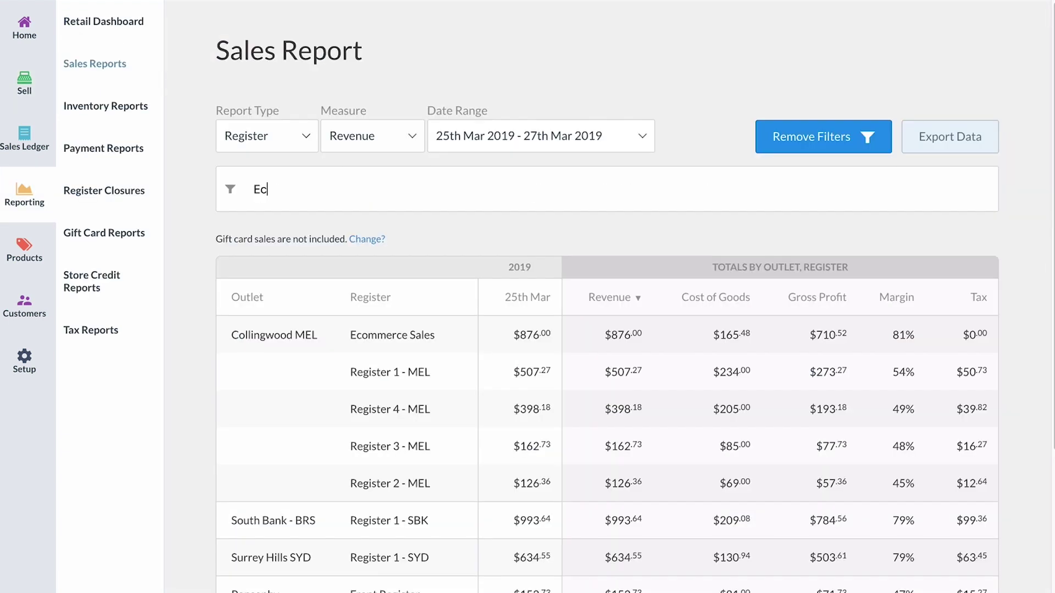
pyautogui.write('ommerce Sales')
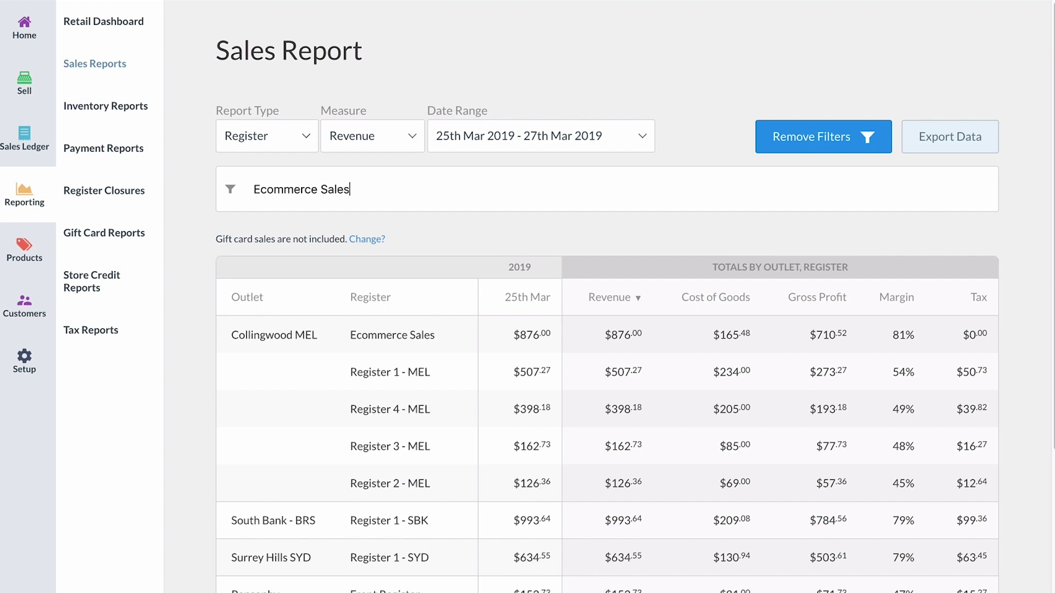
pyautogui.click(384, 225)
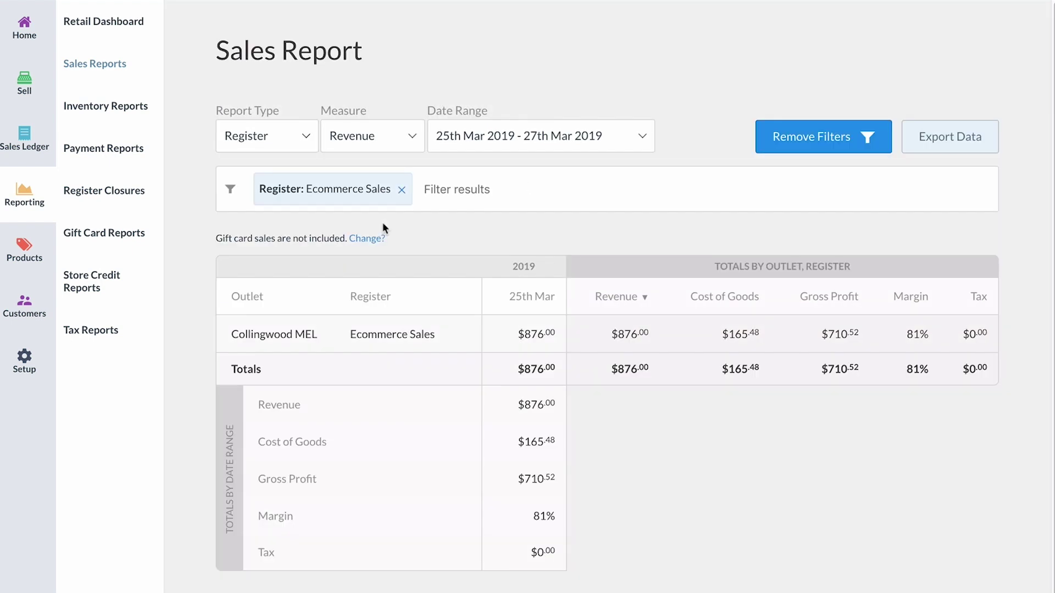
pyautogui.scroll(-1, 666, 443)
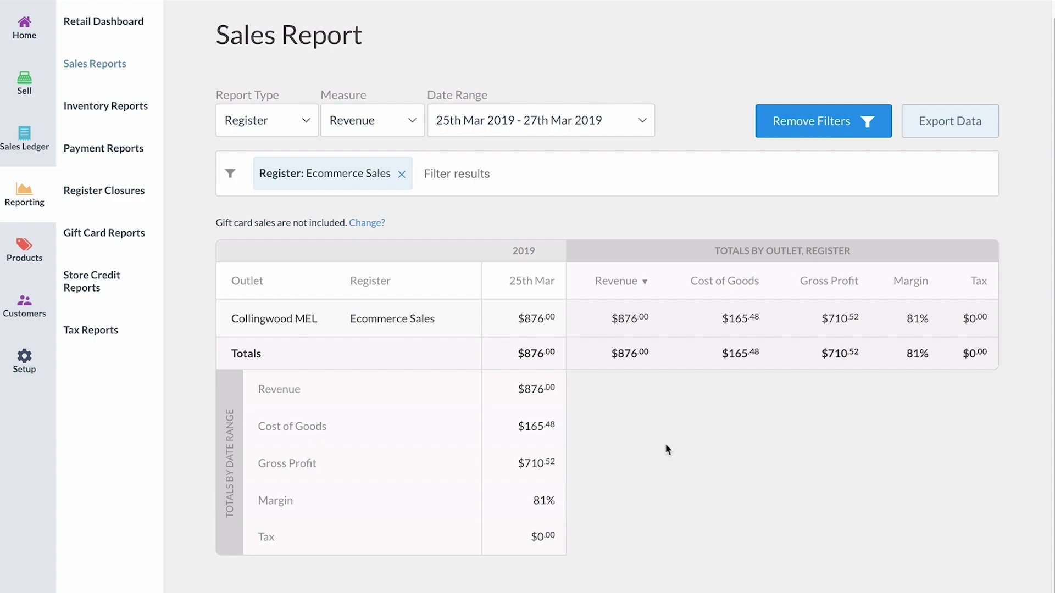
pyautogui.click(403, 174)
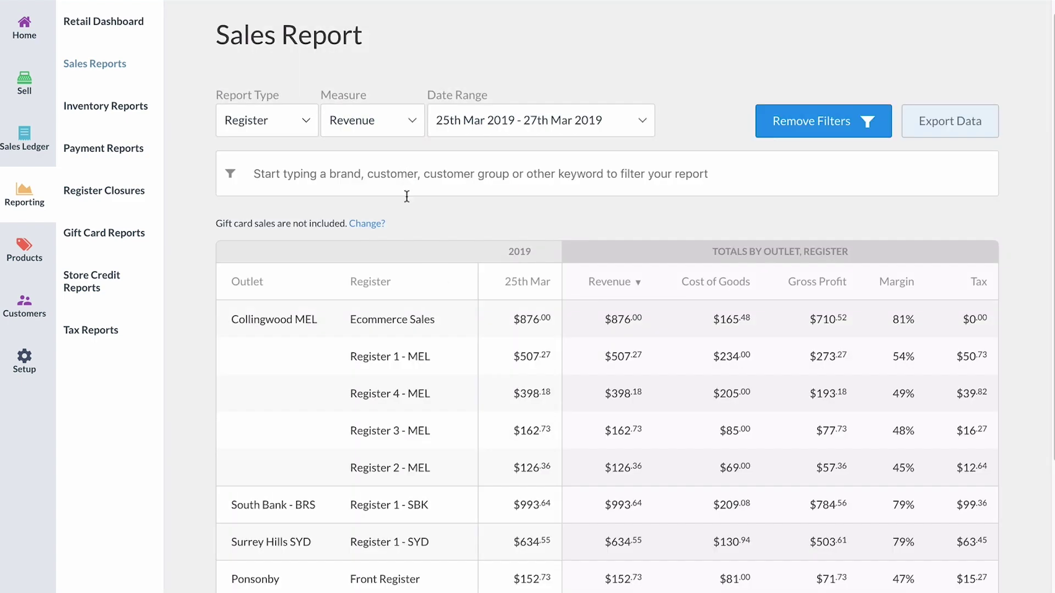